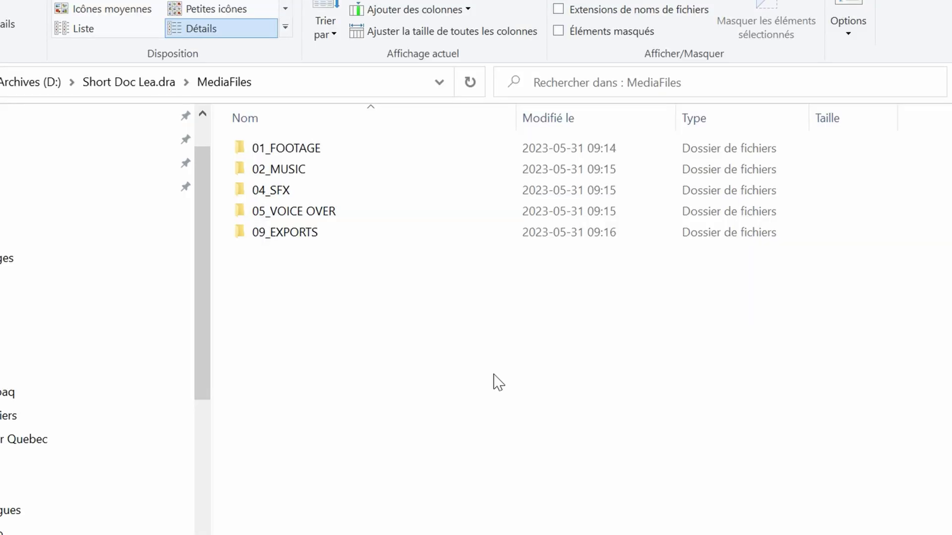
Examine the contents of the 01_FOOTAGE and 02_MUSIC folders inside the MediaFiles folder.
left_click_drag(494, 374, 249, 186)
left_click(268, 330)
double_click(297, 158)
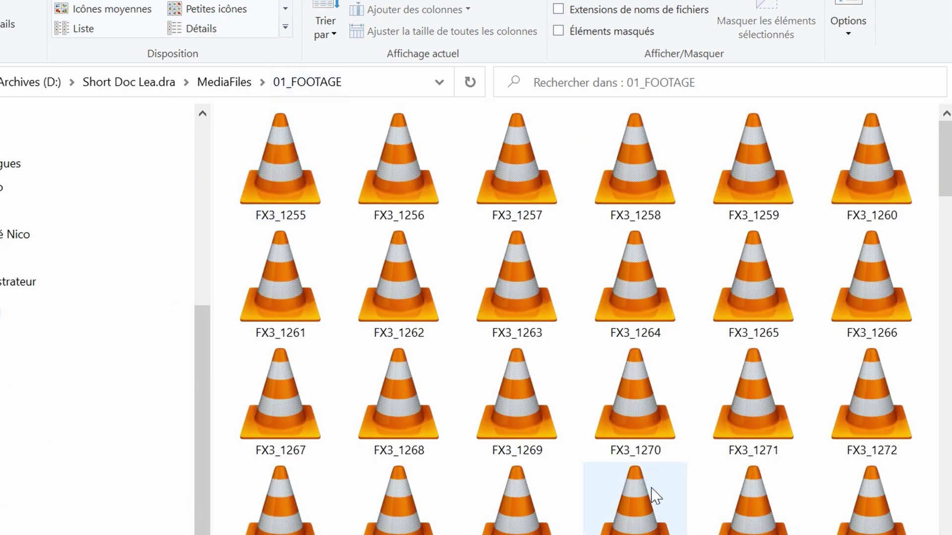
left_click(214, 82)
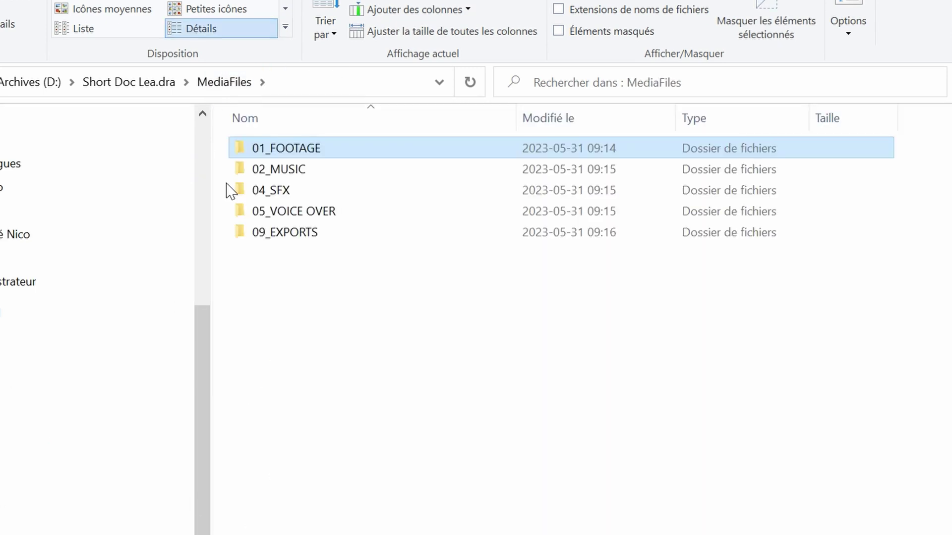
left_click(258, 170)
double_click(257, 170)
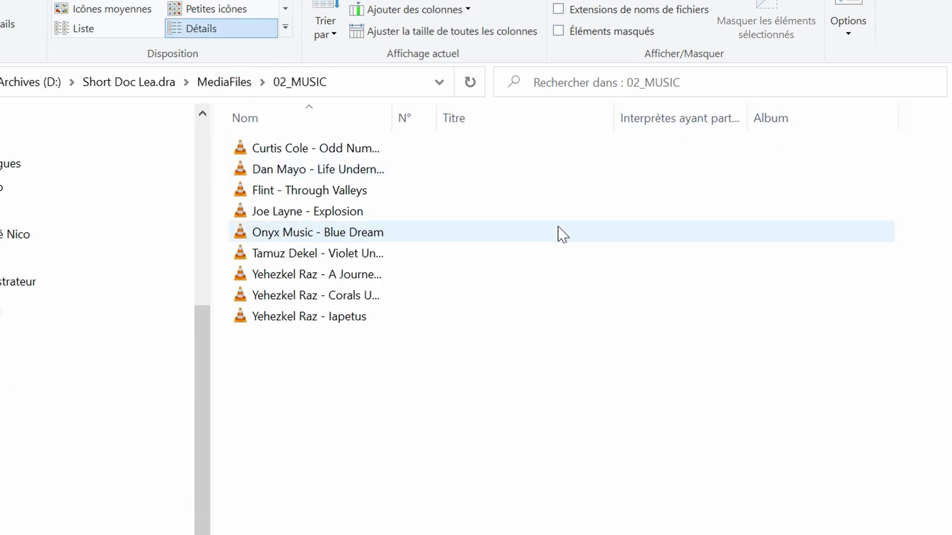
Examine the 04_SFX, 05_VOICE OVER and 09_EXPORTS folders, and finish with the 01_FOOTAGE folder selected in MediaFiles.
left_click(205, 83)
double_click(279, 193)
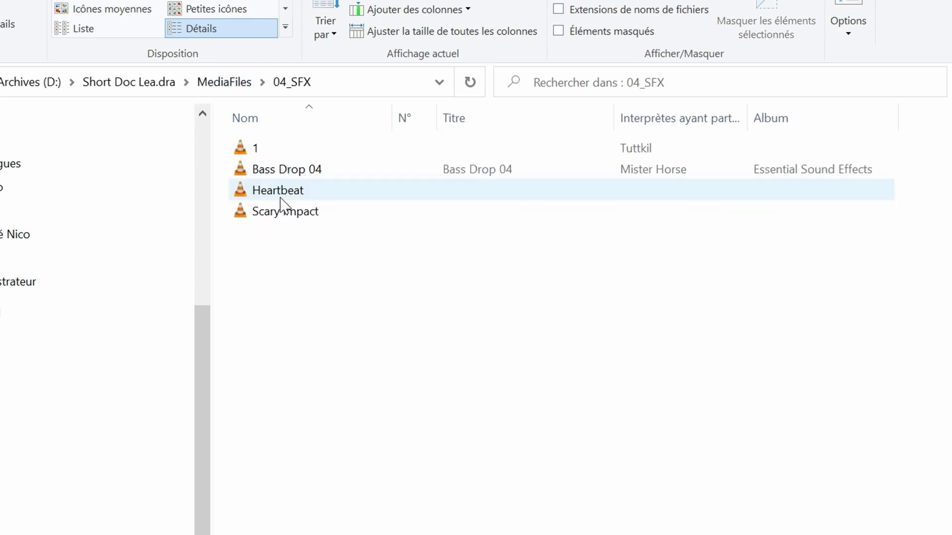
left_click(231, 92)
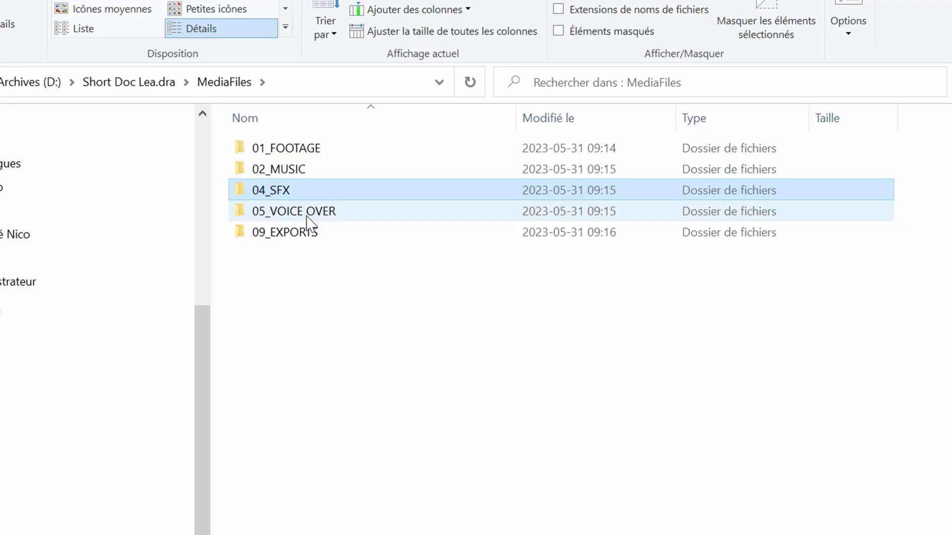
double_click(308, 213)
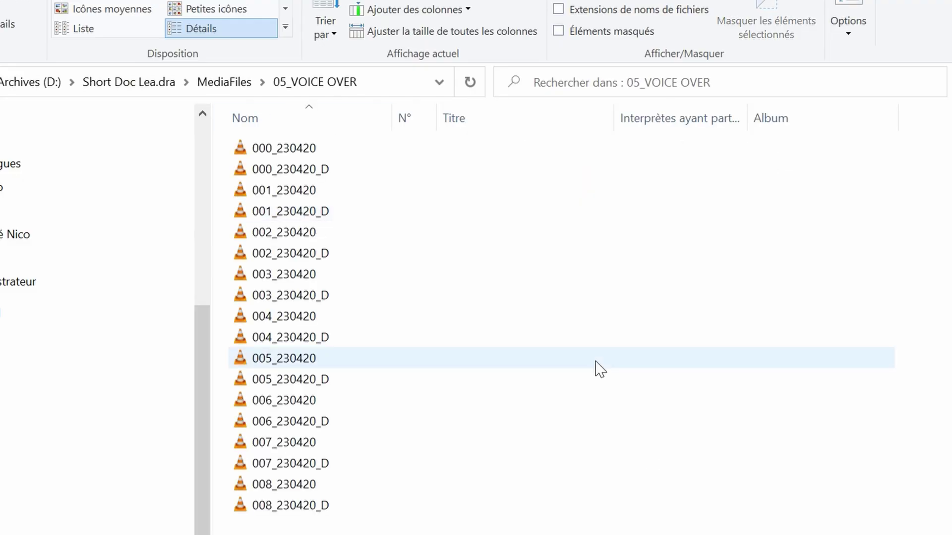
left_click(215, 86)
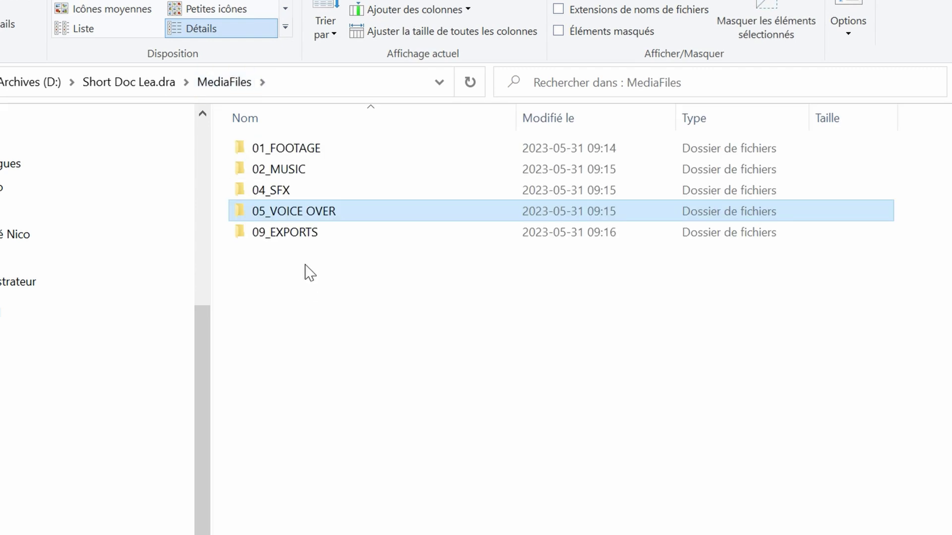
double_click(303, 237)
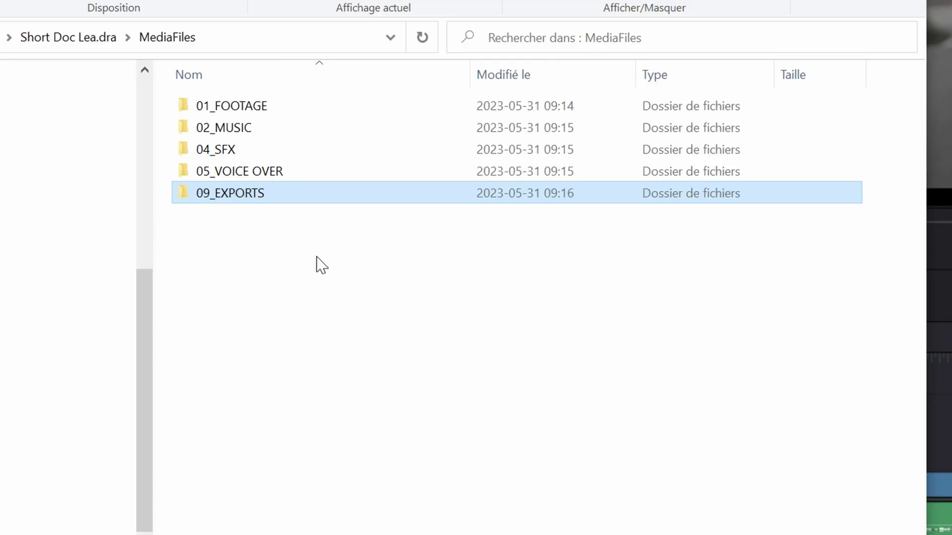
left_click(250, 112)
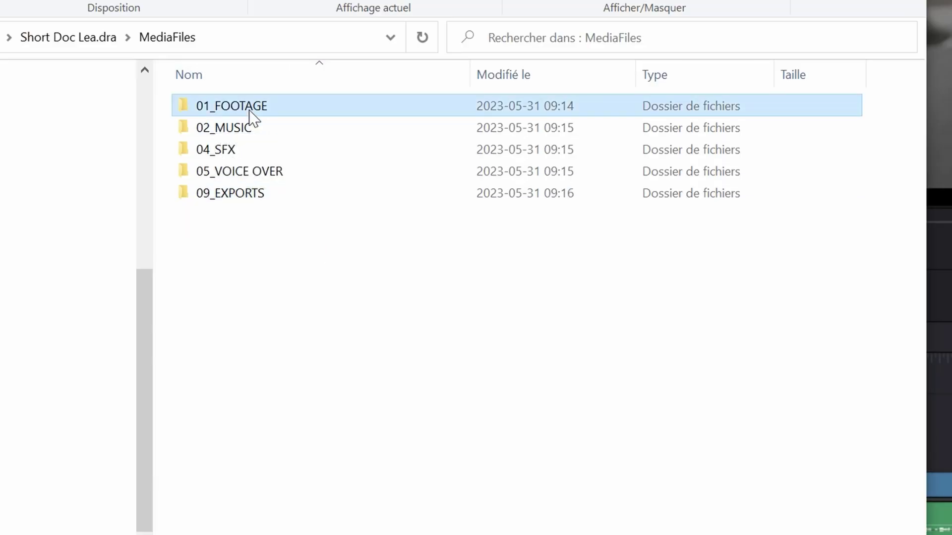
left_click_drag(257, 113, 218, 160)
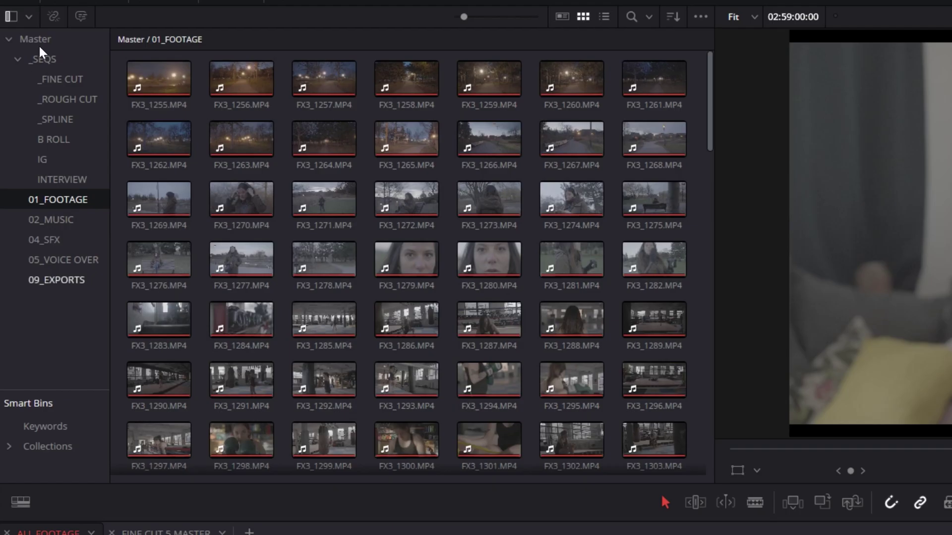
Switch to DaVinci Resolve, open the ALL FOOTAGE timeline from the _SEQS bin and examine its full length.
left_click(57, 64)
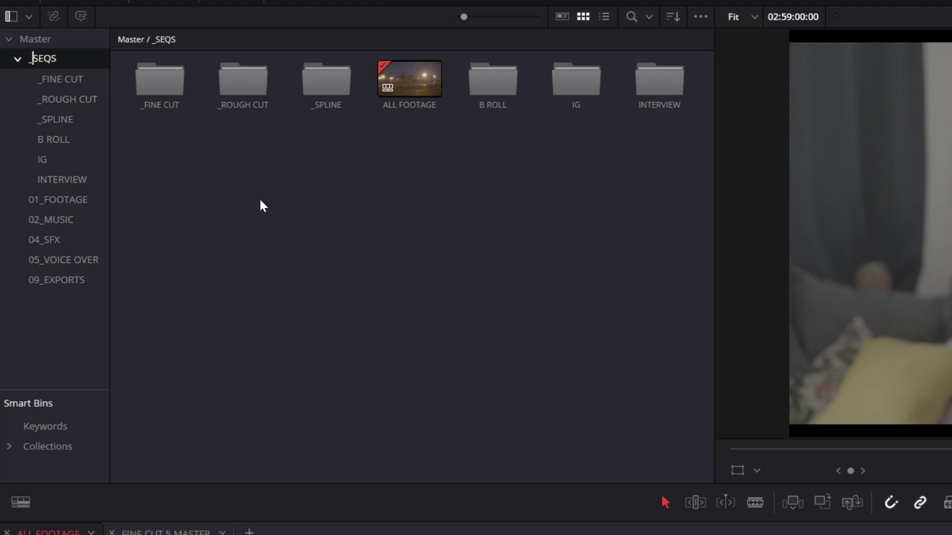
left_click(410, 79)
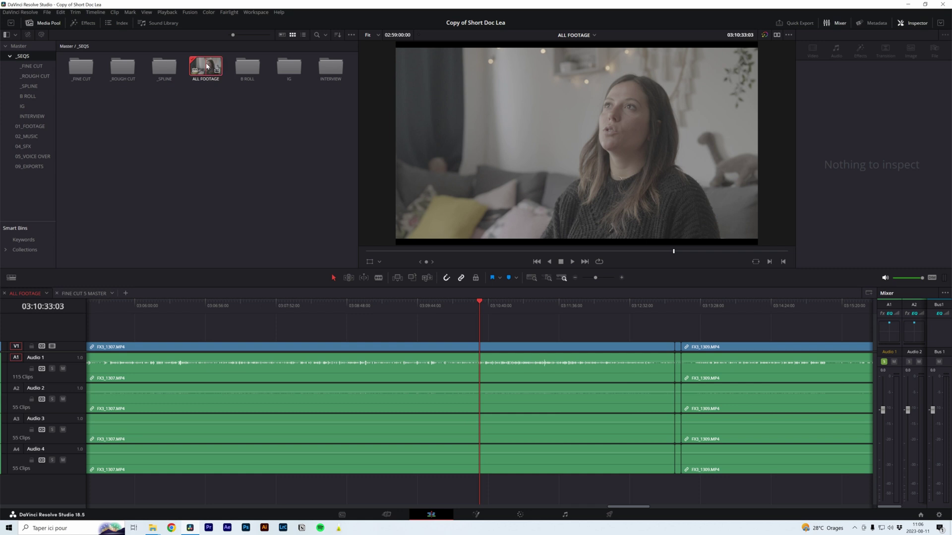
left_click(192, 341)
key("shift+z")
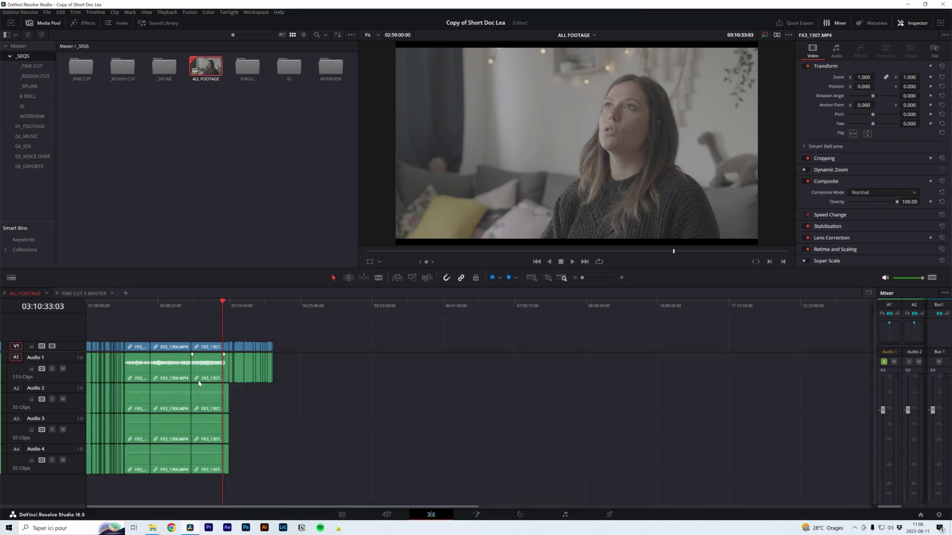
left_click_drag(290, 337, 293, 390)
key("shift+z")
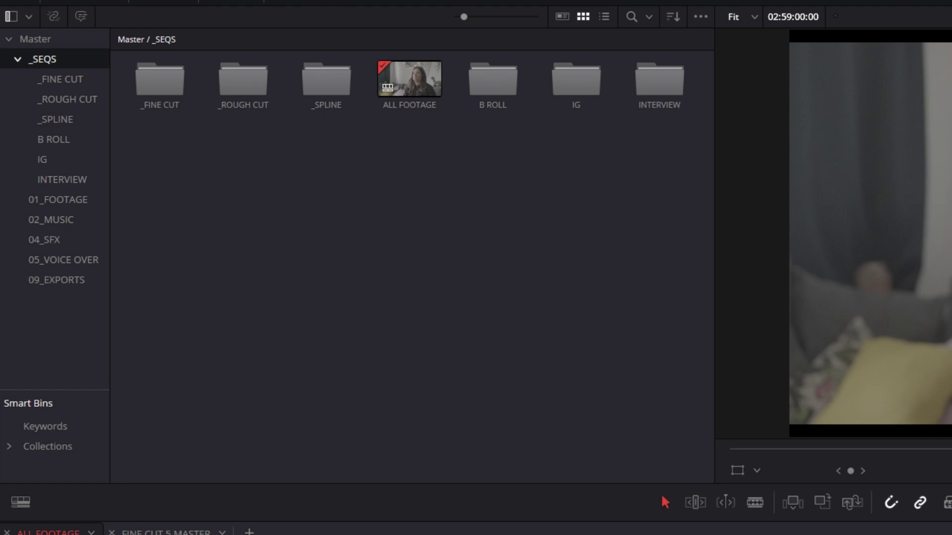
Open the ALL INTERVIEW timeline from the INTERVIEW bin inside _SEQS.
left_click(399, 104)
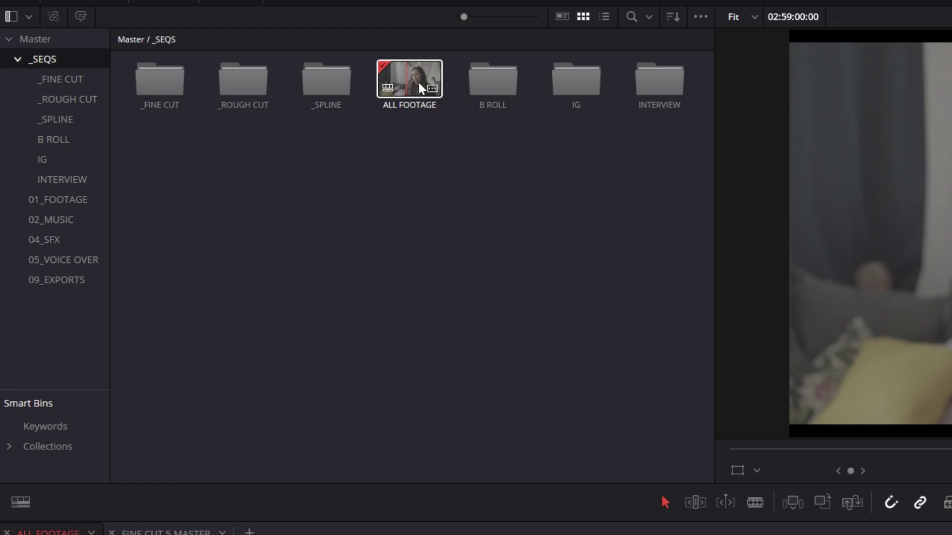
left_click(670, 99)
double_click(665, 94)
left_click(156, 78)
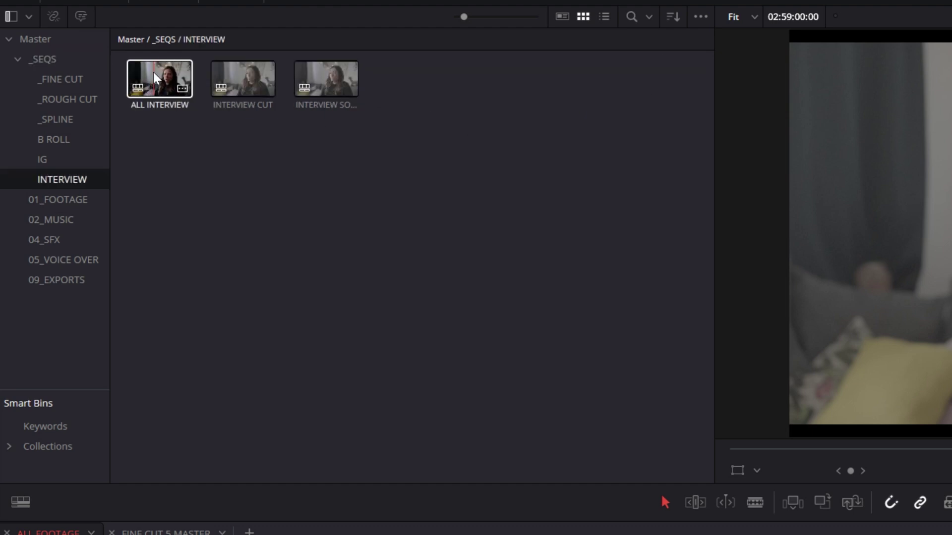
double_click(156, 77)
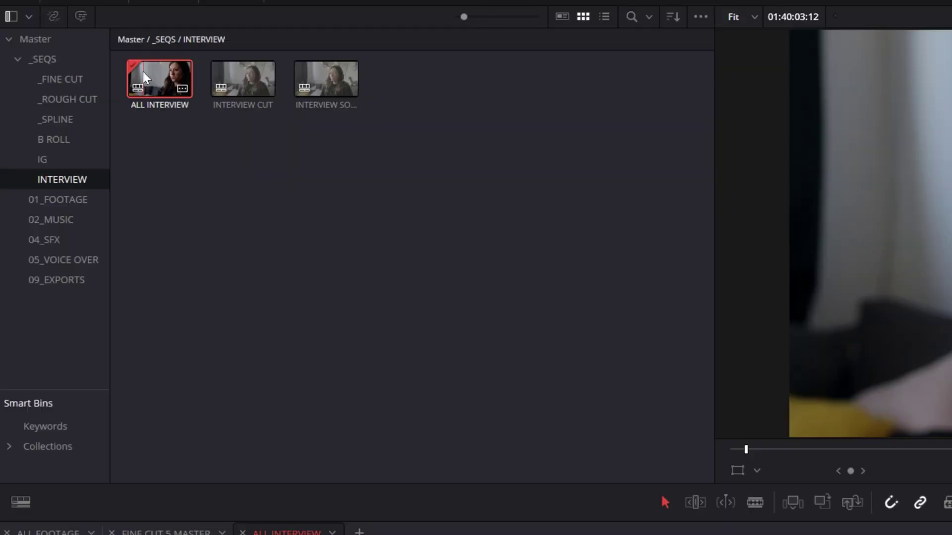
Open the INTERVIEW CUT timeline from the INTERVIEW bin and look over its tracks.
left_click(239, 70)
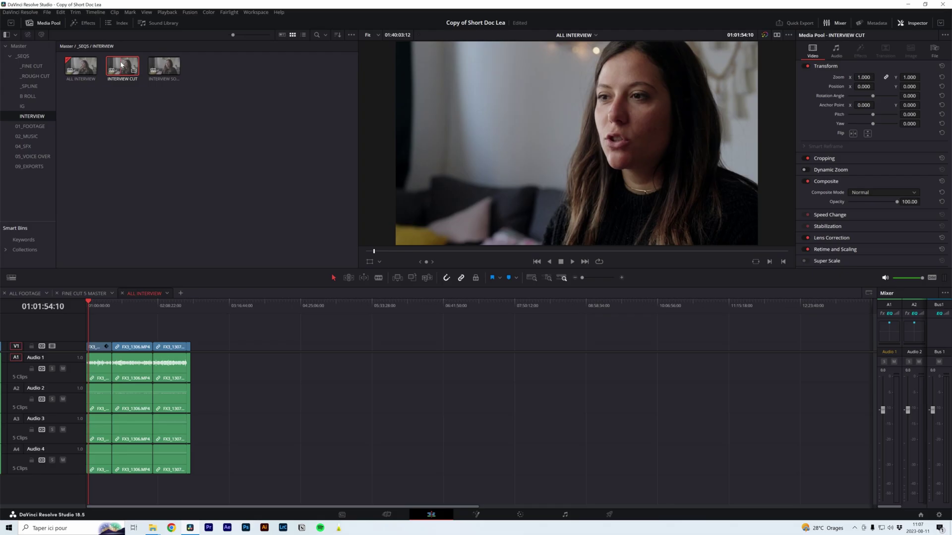
double_click(238, 71)
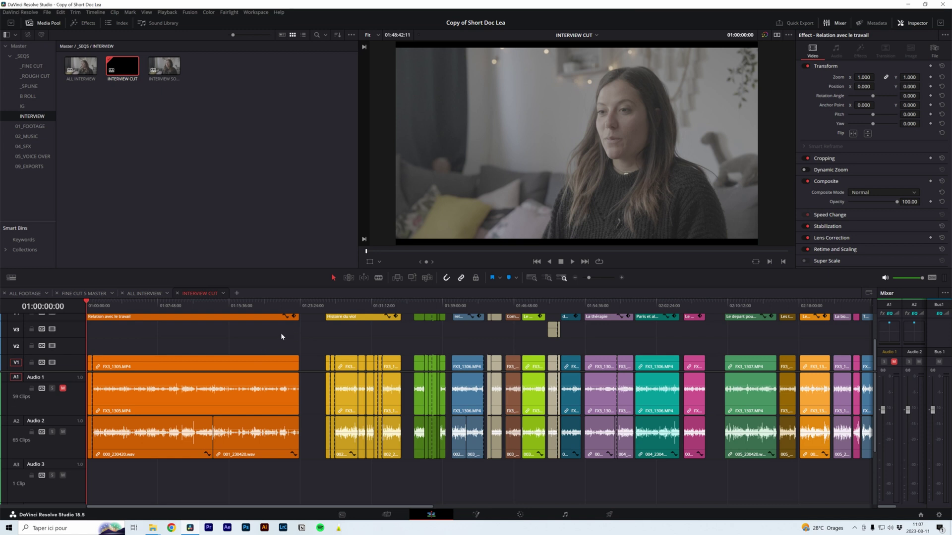
scroll(229, 338, "down", 5)
scroll(108, 336, "down", 3)
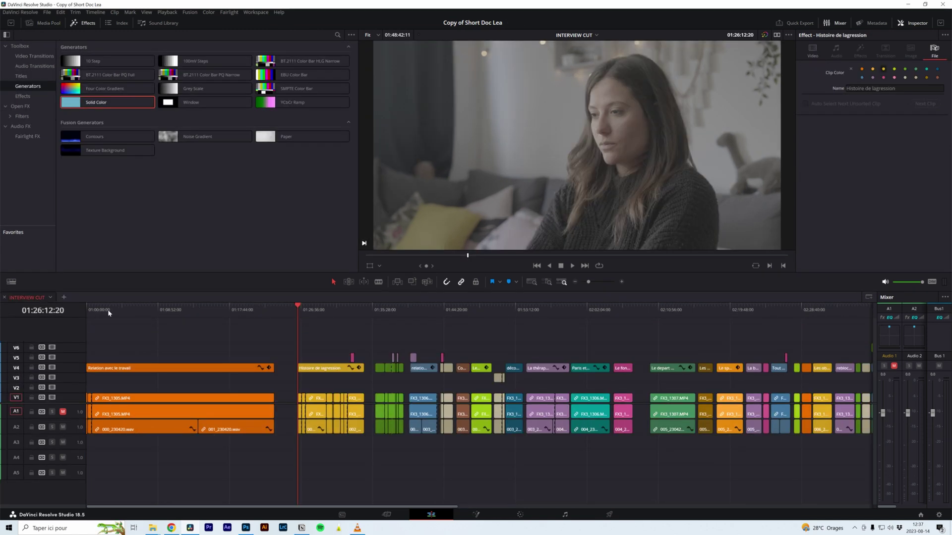
Scrub through the orange "Relation avec le travail" section at the start of the INTERVIEW CUT timeline.
left_click_drag(109, 313, 208, 328)
scroll(244, 358, "up", 3)
scroll(283, 357, "down", 3)
left_click_drag(323, 311, 254, 317)
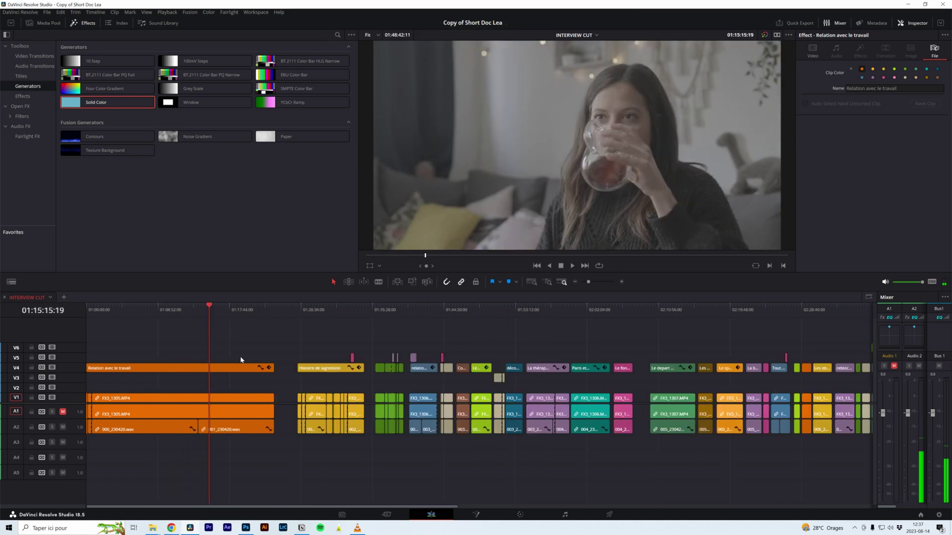
scroll(243, 358, "up", 5)
scroll(279, 356, "down", 3)
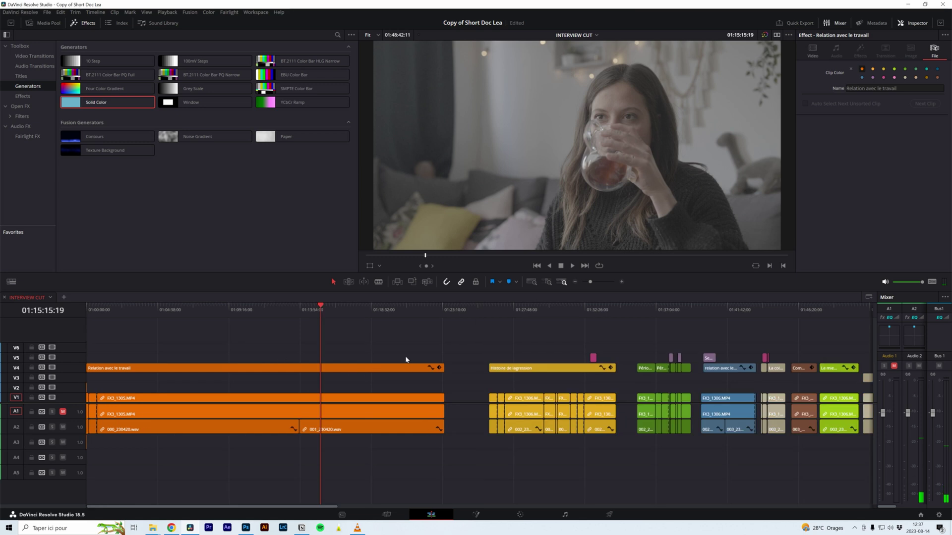
left_click_drag(319, 310, 268, 312)
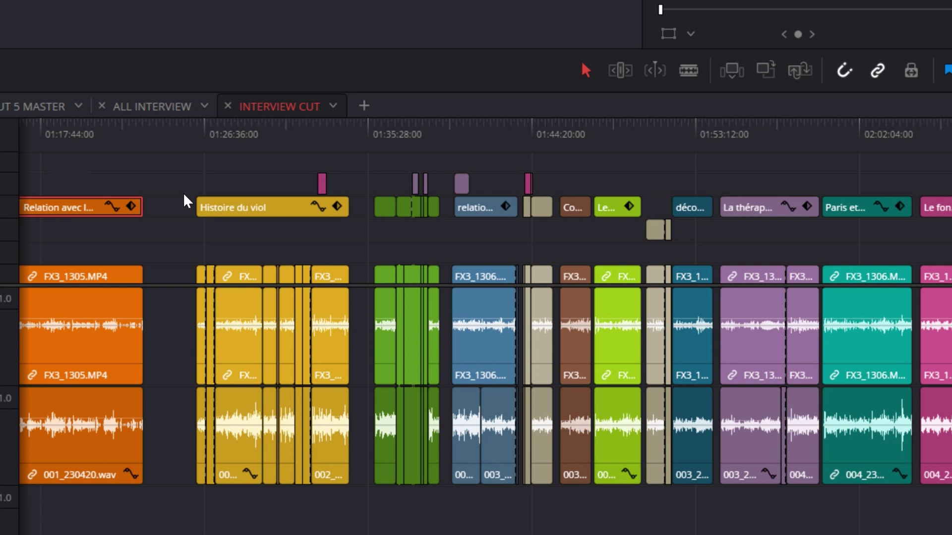
Examine the colour-coded topic sections of the INTERVIEW CUT timeline from its beginning to its end.
key("shift+z")
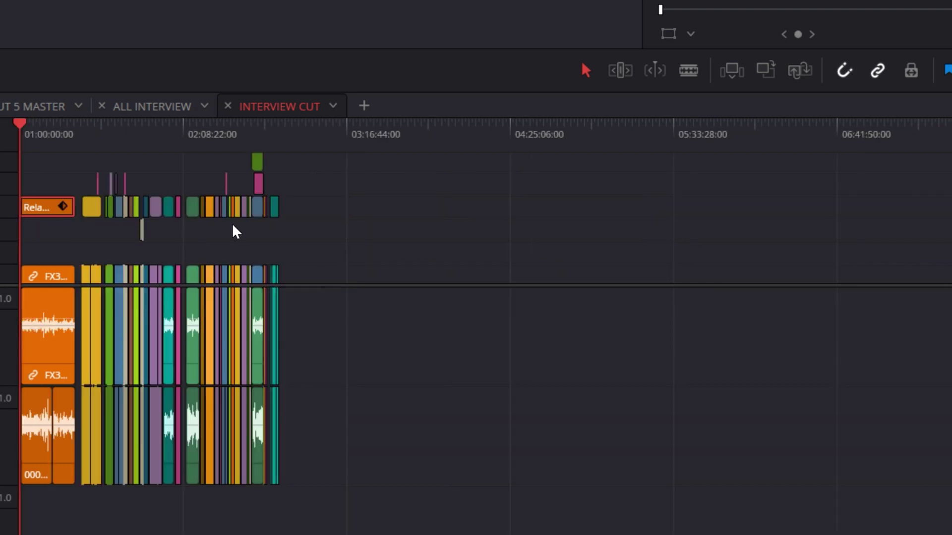
key("shift+z")
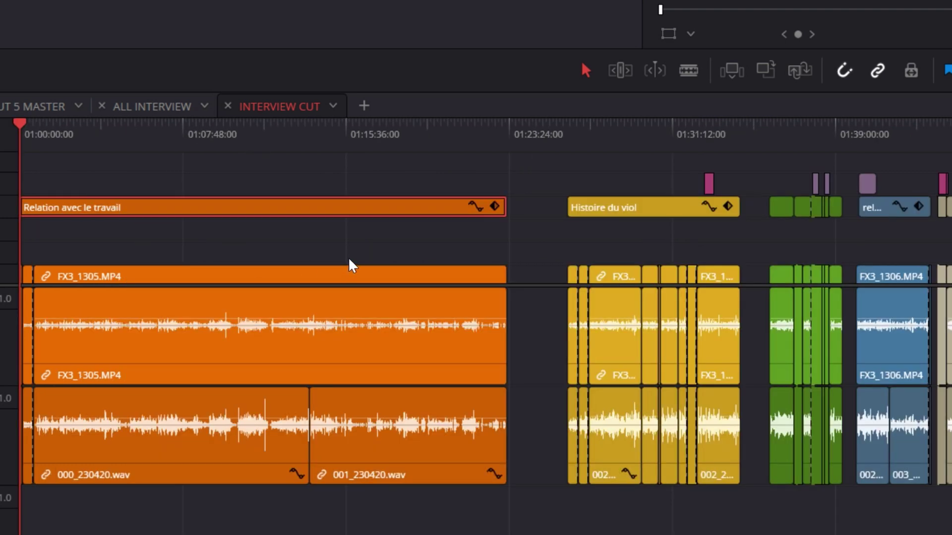
scroll(351, 208, "right", 5)
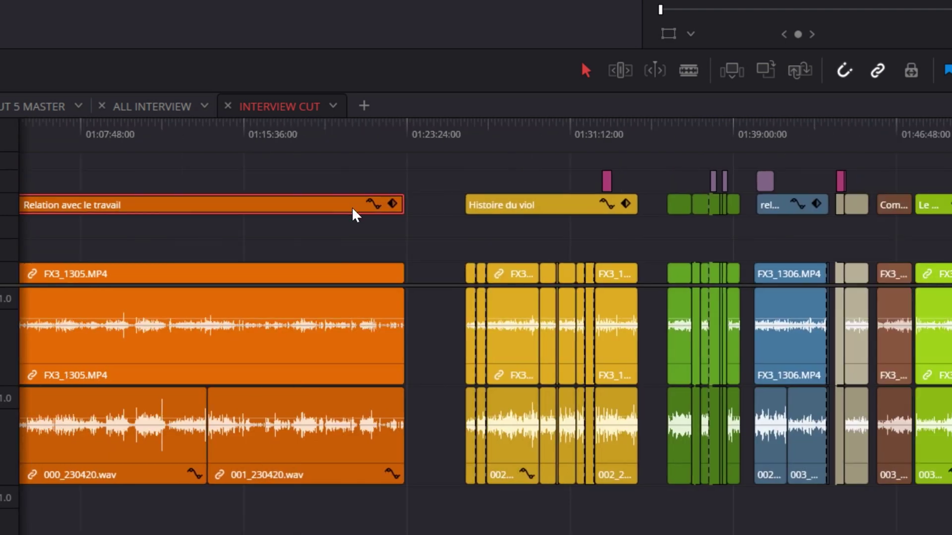
scroll(351, 208, "right", 15)
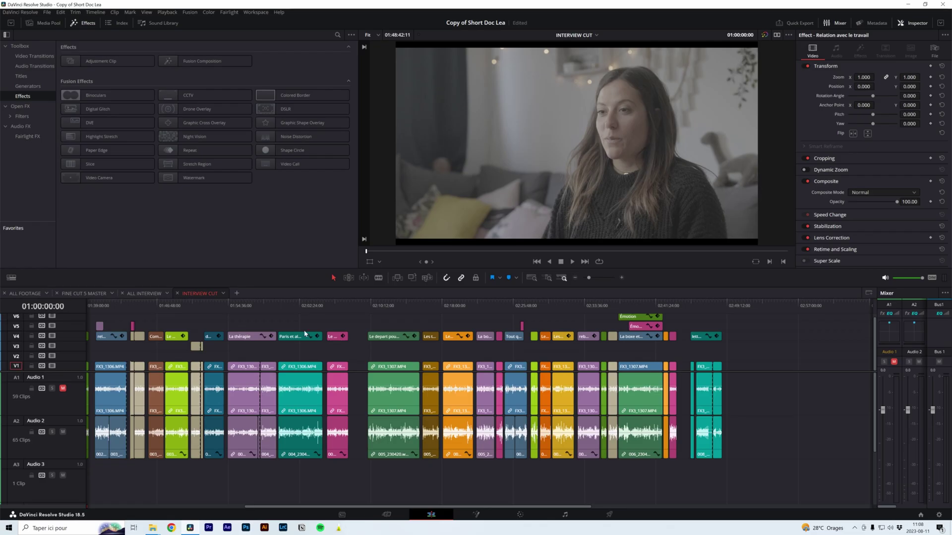
Open the third timeline, INTERVIEW SO..., from the INTERVIEW bin of the media pool.
left_click(43, 23)
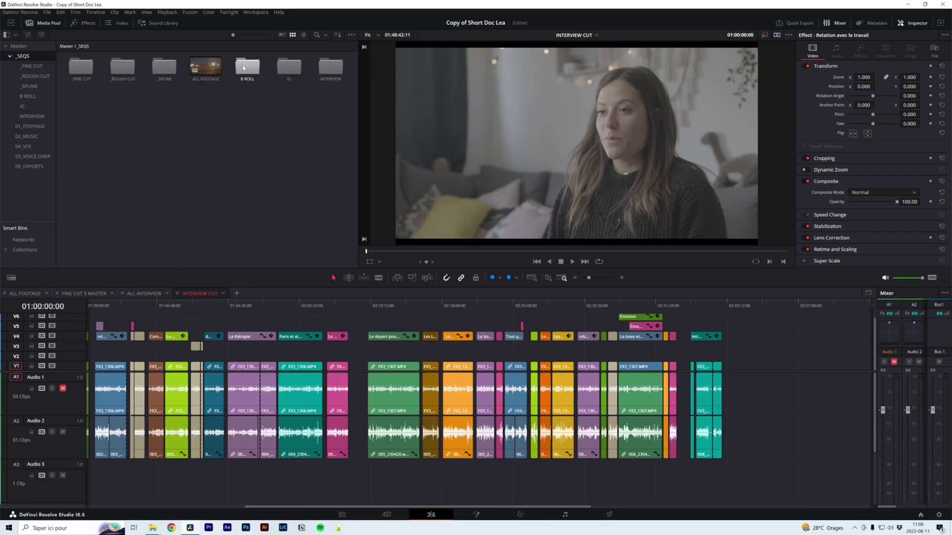
double_click(330, 66)
left_click(164, 65)
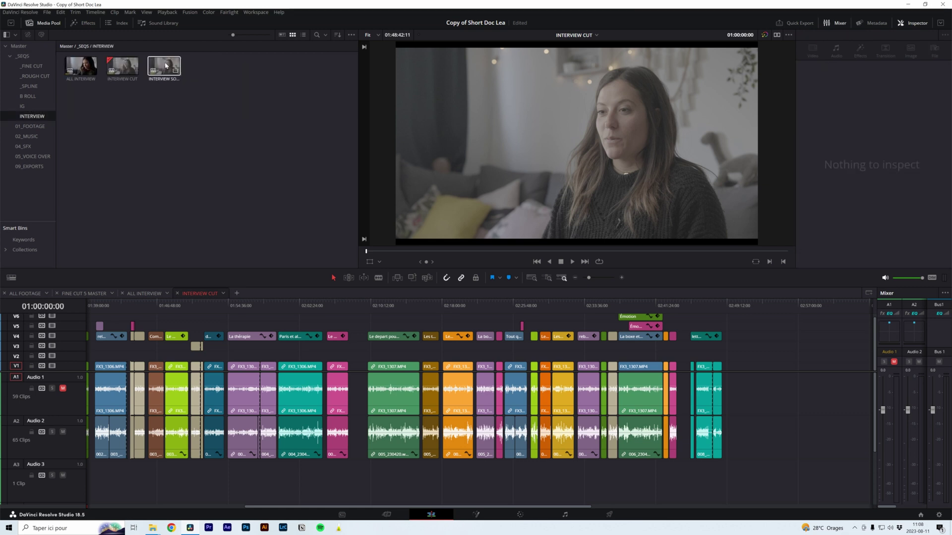
double_click(164, 65)
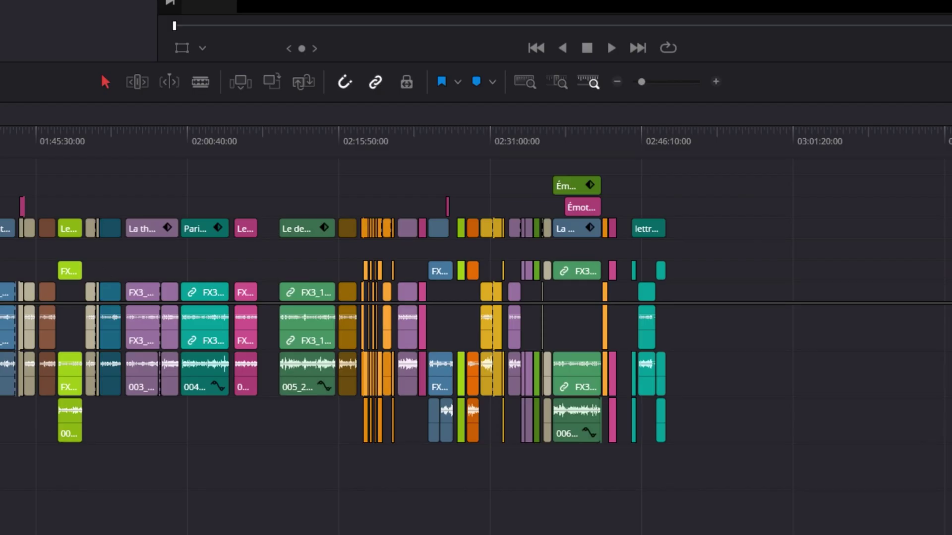
Examine how the yellow "Histoire du viol" interview clips are split between the two video tracks.
scroll(386, 377, "left", 10)
scroll(387, 377, "up", 5)
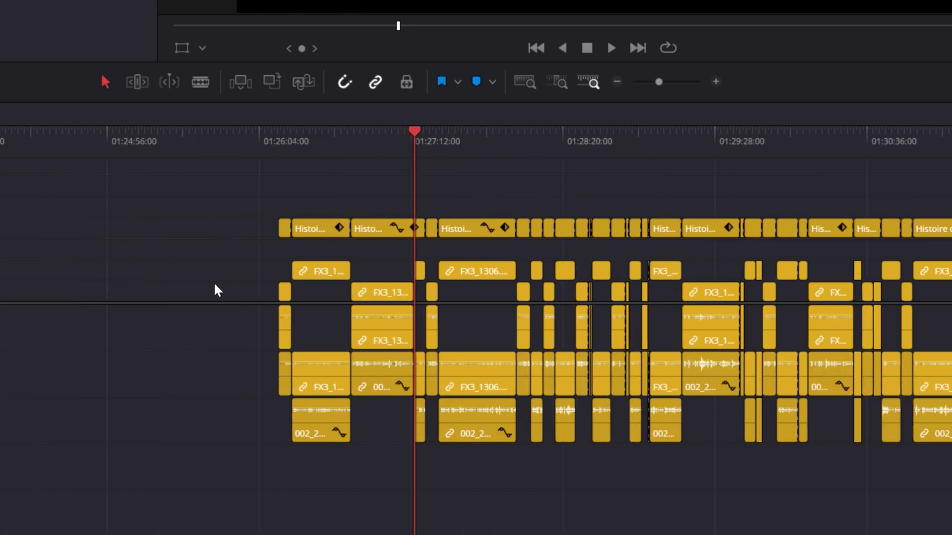
scroll(346, 275, "up", 3)
left_click(76, 138)
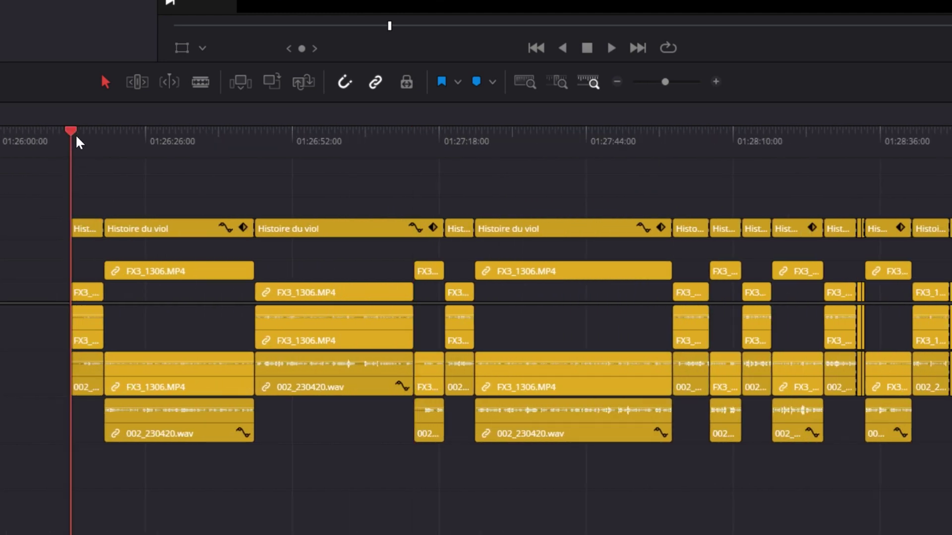
left_click_drag(77, 139, 90, 145)
mouse_move(172, 278)
left_mouse_down()
mouse_move(172, 300)
mouse_move(178, 273)
left_mouse_up()
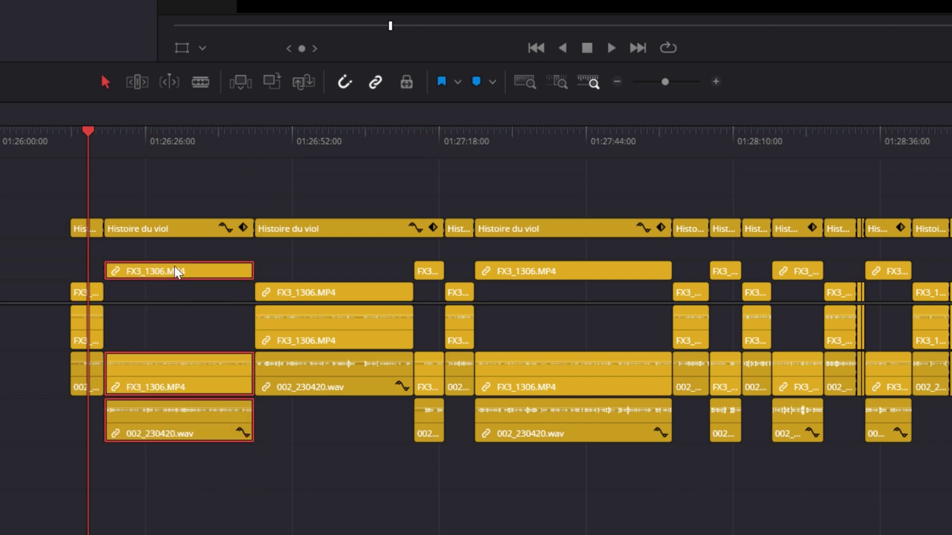
left_click(103, 141)
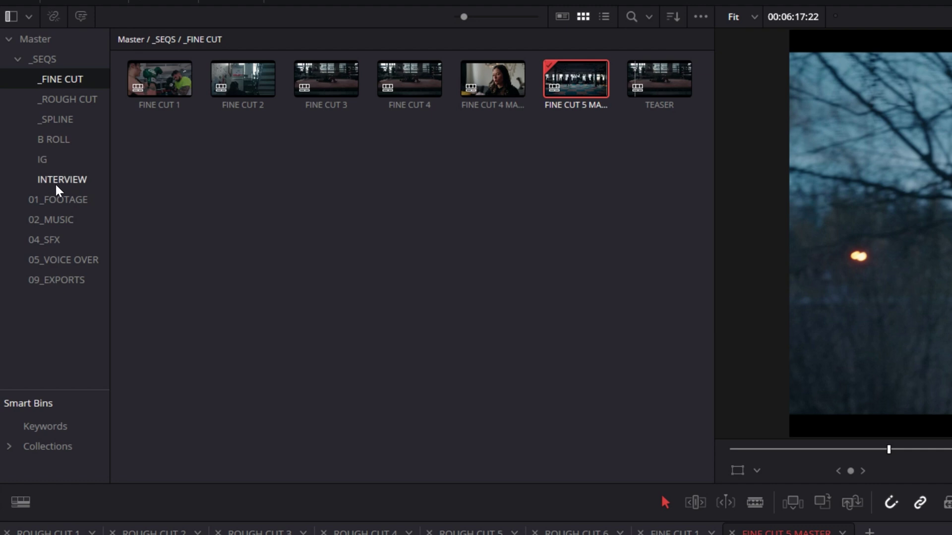
Open the ALL B ROLL timeline from the B ROLL bin and examine the colour-coded clips of B ROLL CUT from its start.
left_click(67, 149)
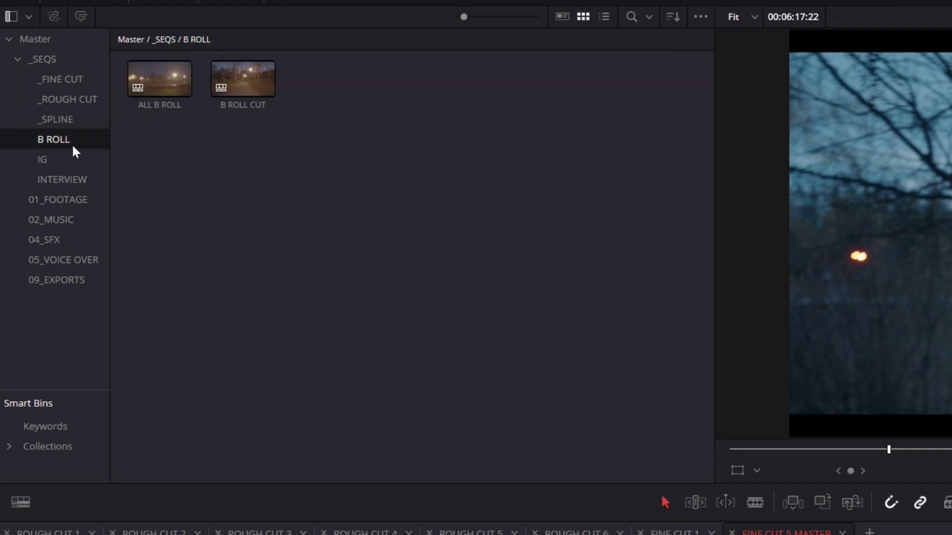
left_click(166, 85)
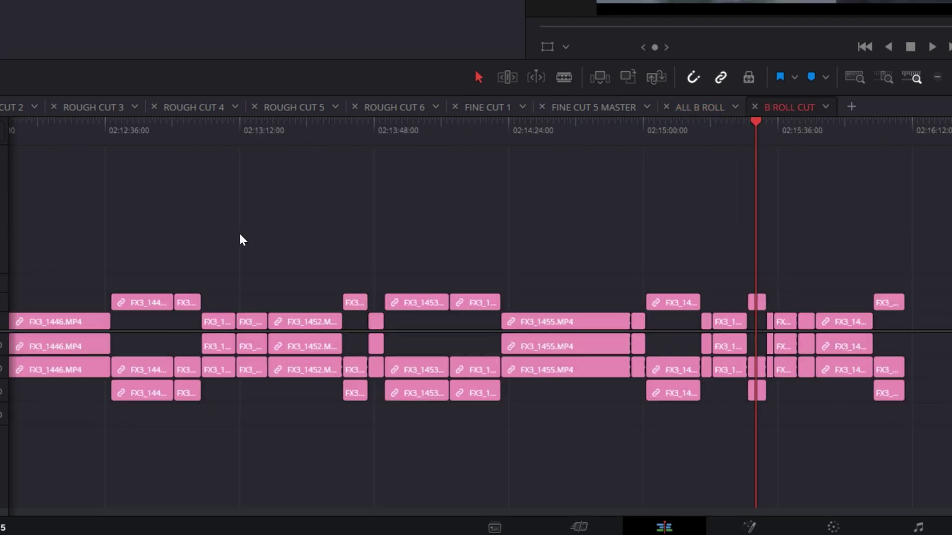
scroll(208, 298, "down", 5)
key("Home")
scroll(217, 293, "down", 8)
scroll(188, 305, "up", 8)
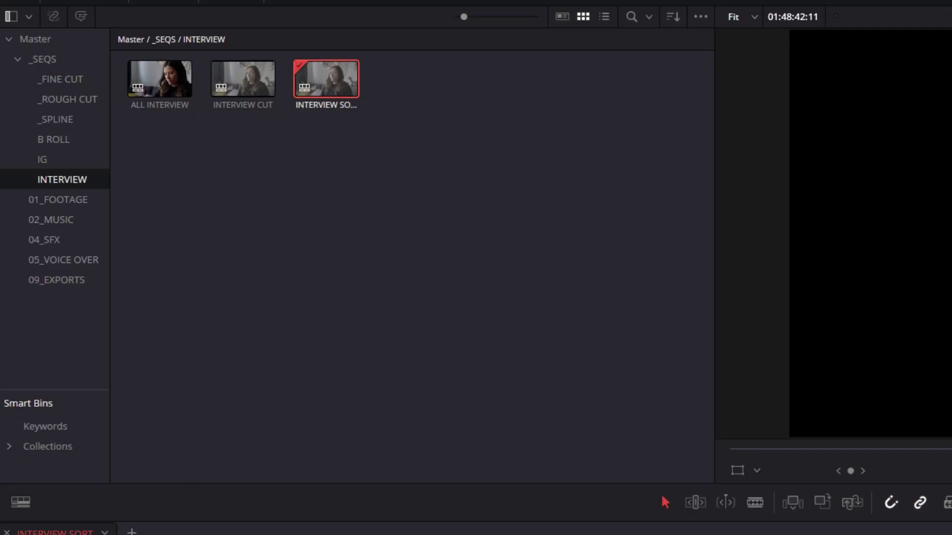
Open the SPLINE 1 timeline from the _SPLINE bin.
left_click(56, 120)
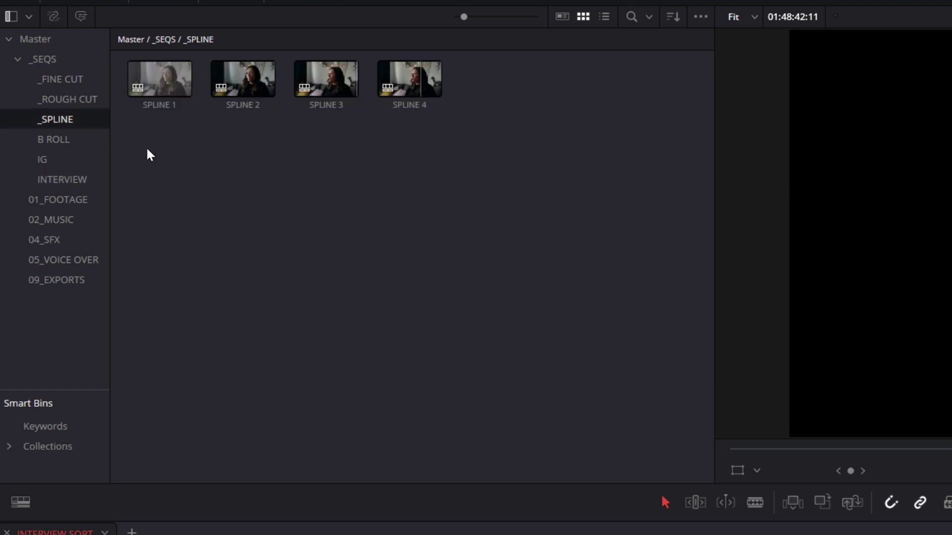
left_click(166, 75)
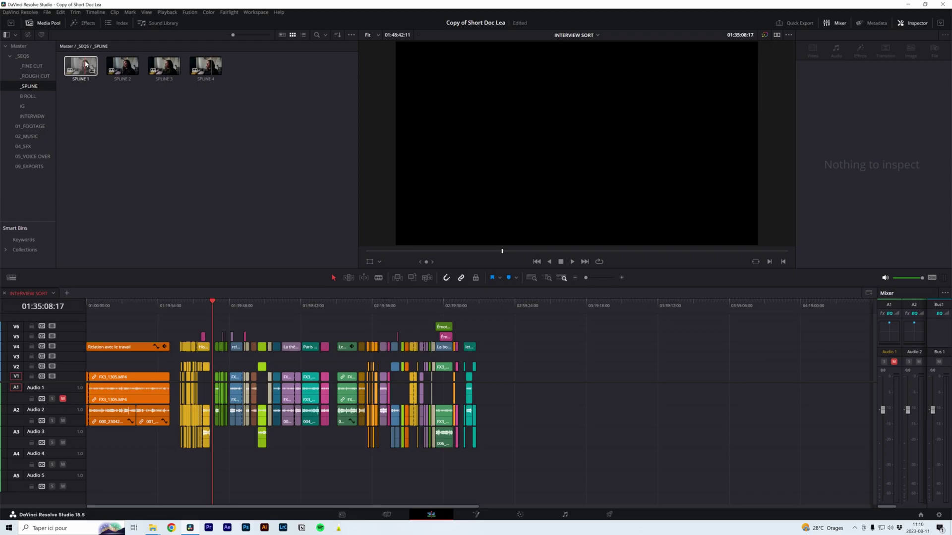
double_click(81, 66)
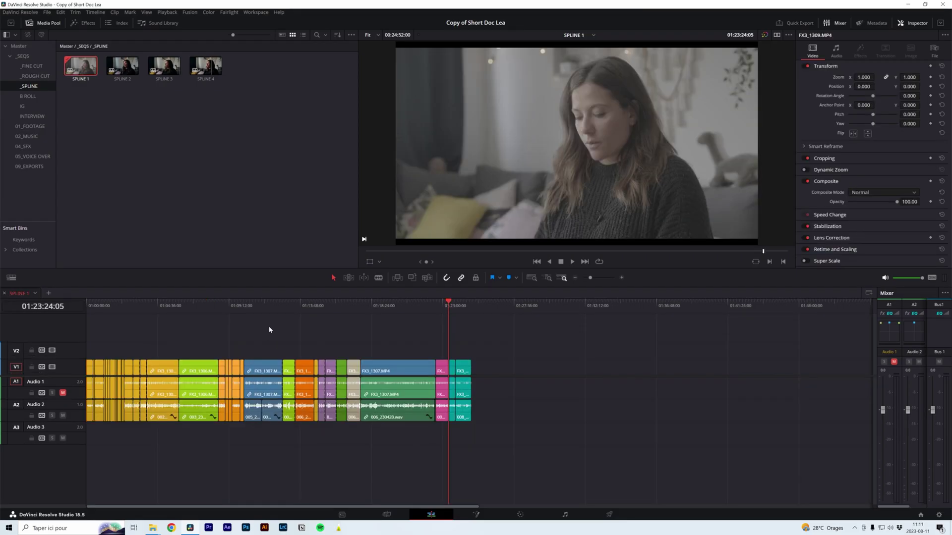
Scrub through SPLINE 1 to its end and compare its length with the INTERVIEW SORT timeline.
scroll(244, 342, "up", 1)
scroll(242, 345, "down", 2)
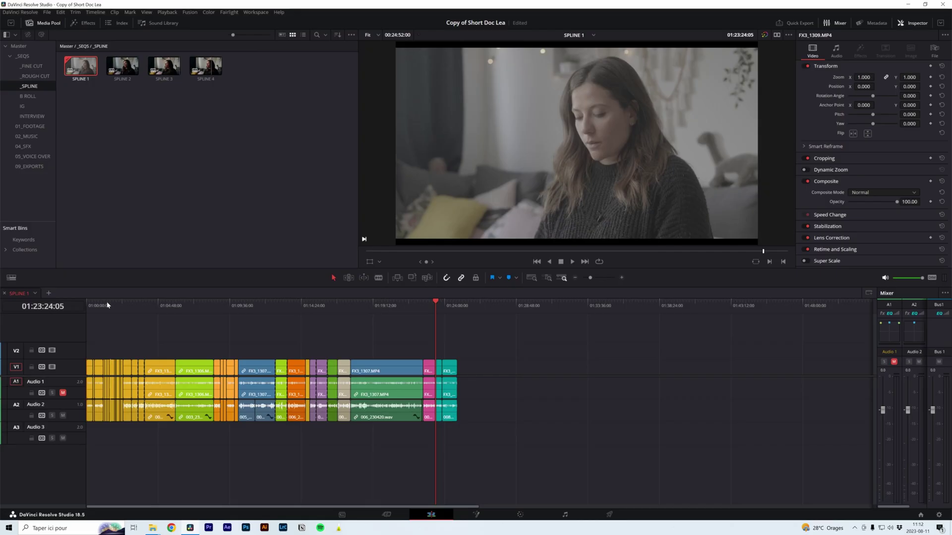
left_click_drag(91, 307, 351, 319)
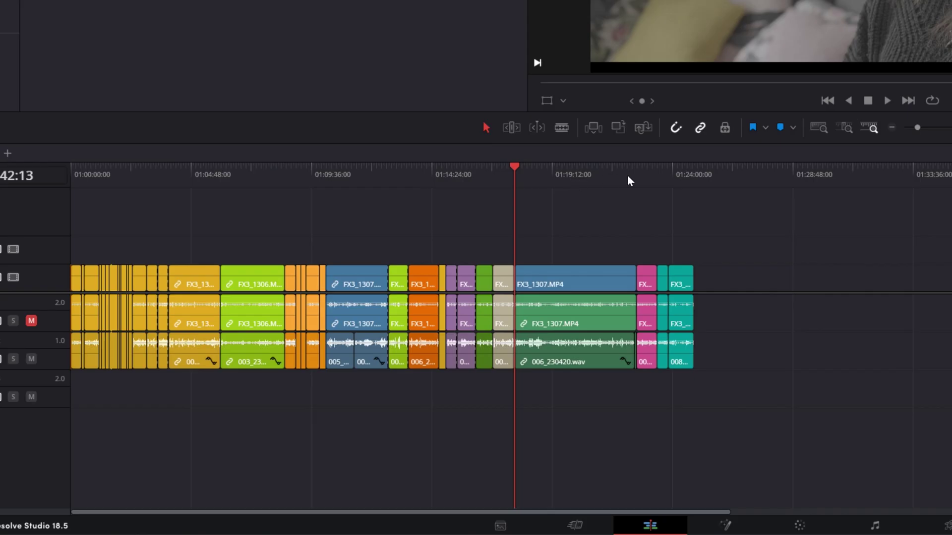
left_click(698, 174)
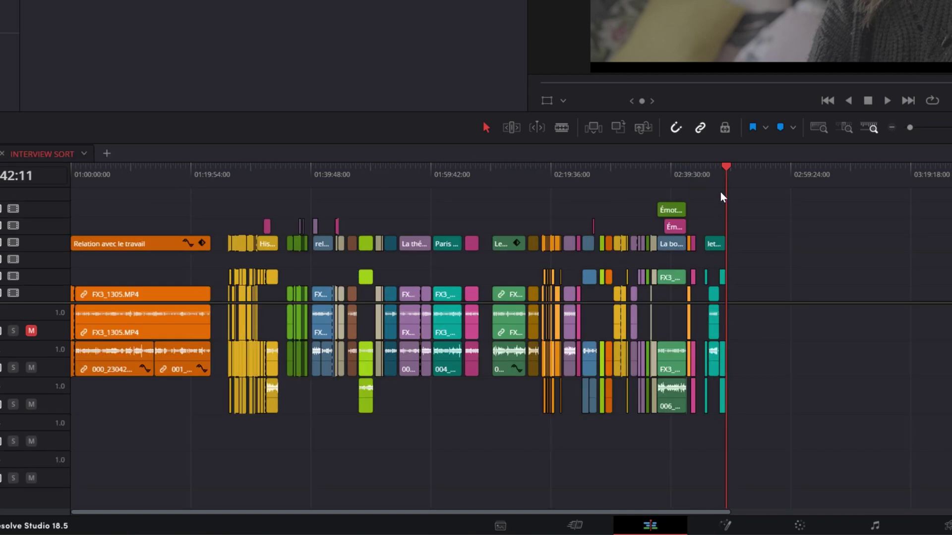
left_click_drag(721, 174, 655, 182)
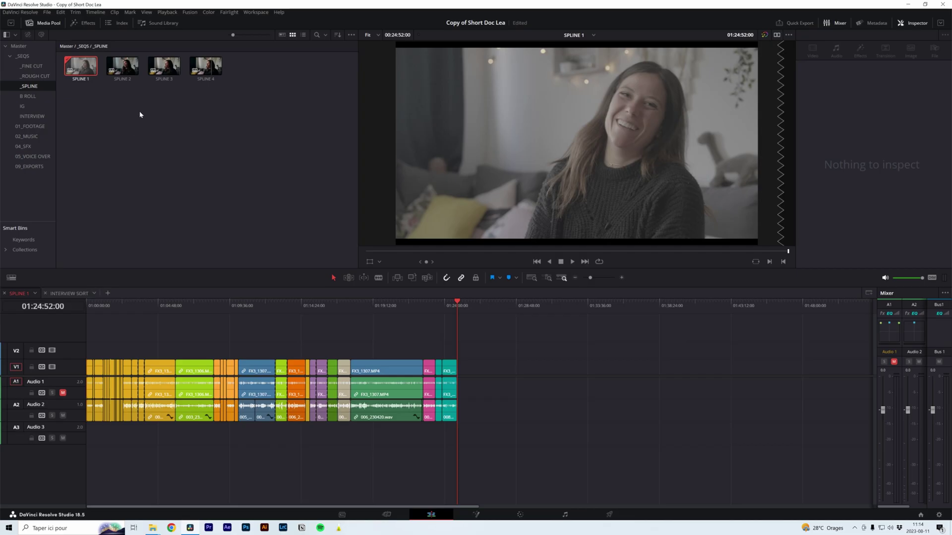
Open the SPLINE 2 and SPLINE 4 timelines and check where each one ends, fitting all of SPLINE 4 in view.
double_click(122, 65)
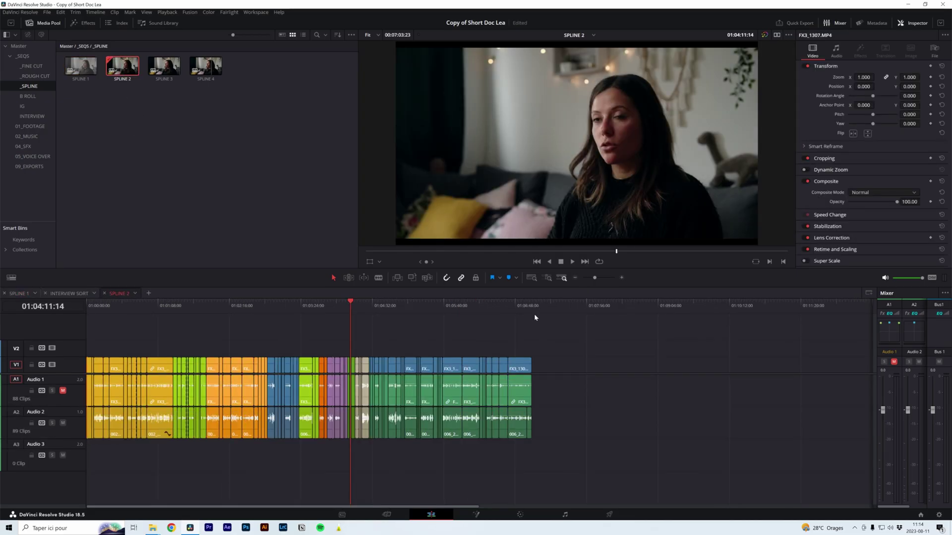
left_click(530, 306)
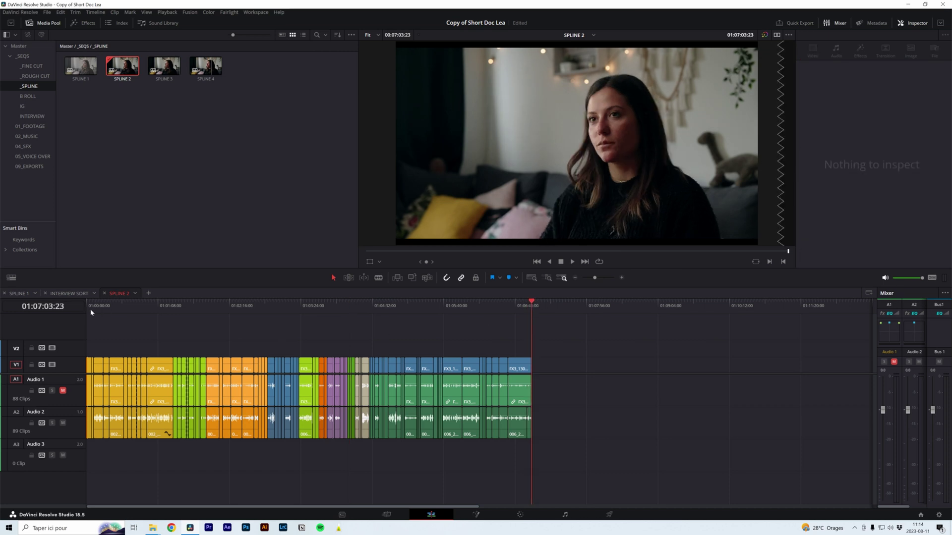
double_click(205, 65)
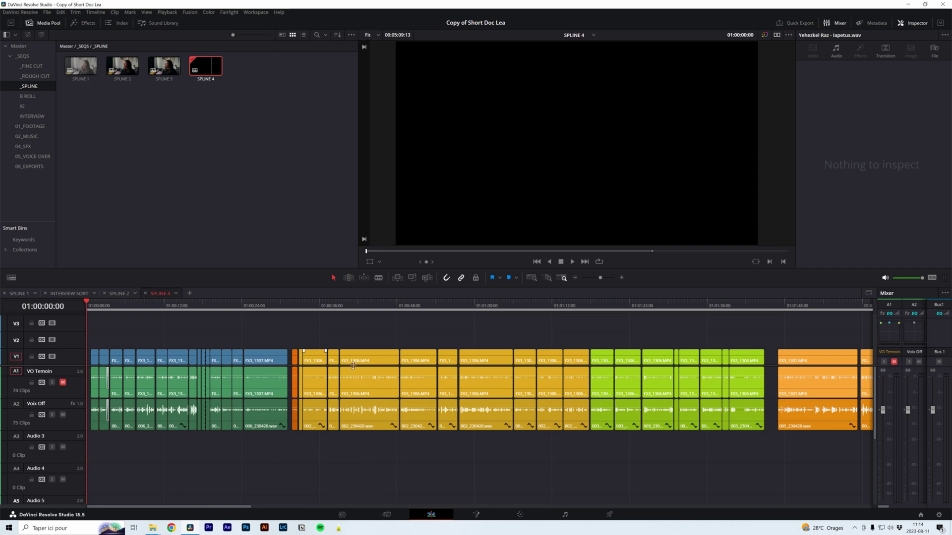
key("shift+z")
left_click(654, 305)
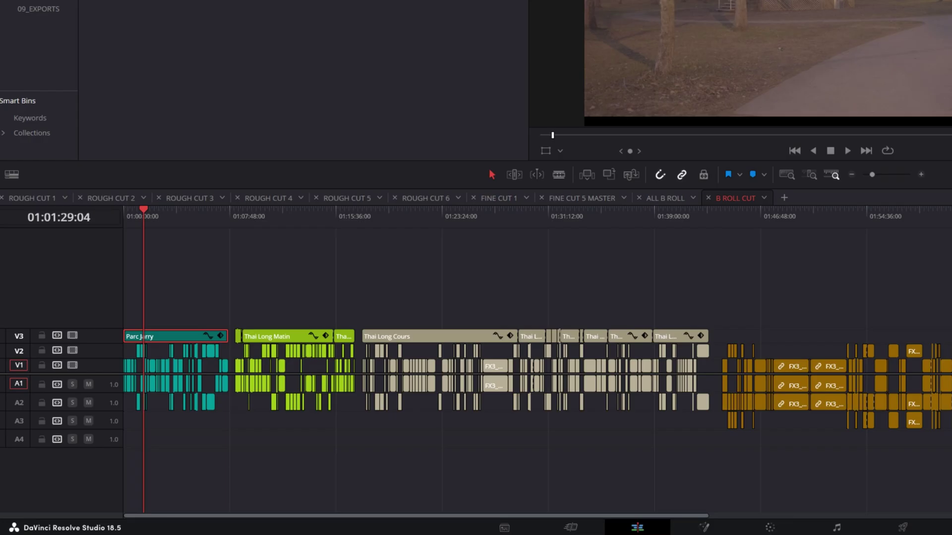
Add a stacked timeline below B ROLL CUT and load ROUGH CUT 1 into it.
left_click(869, 293)
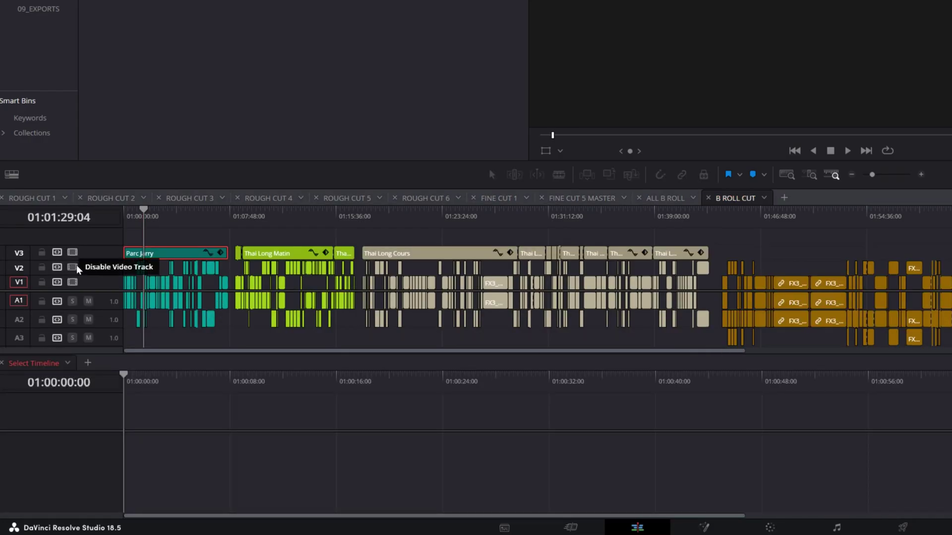
left_click_drag(148, 218, 173, 218)
left_click(63, 362)
left_click(67, 366)
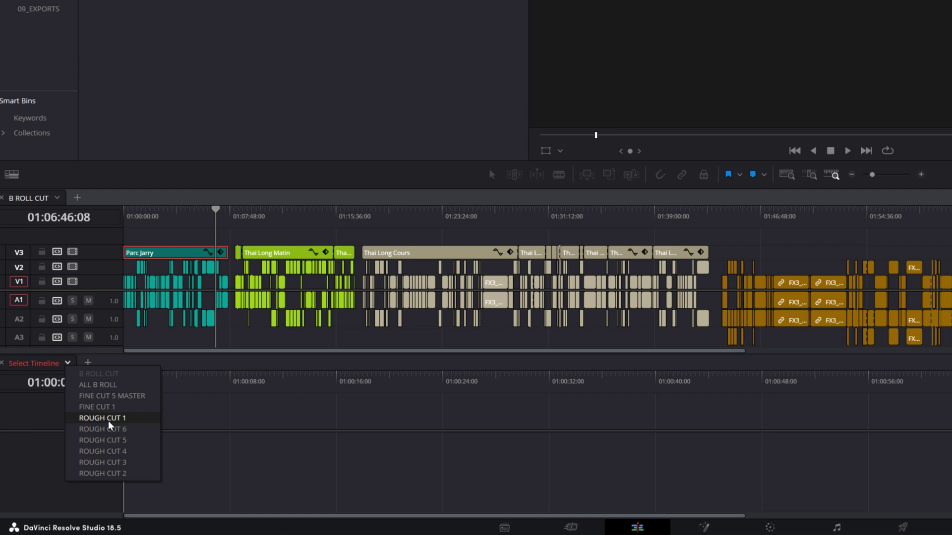
left_click(110, 422)
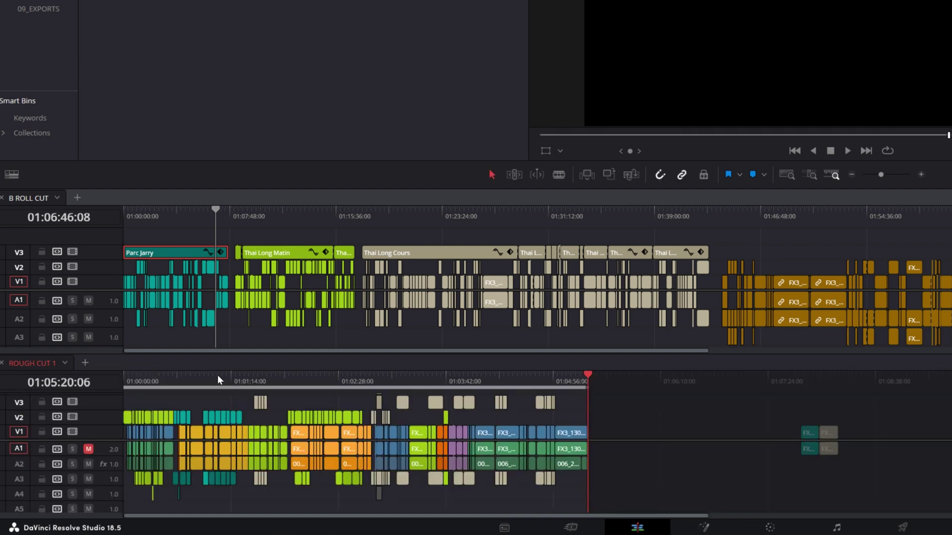
Find a shot in the Parc Jarry section of B ROLL CUT and select its clip on track V2.
left_click(144, 217)
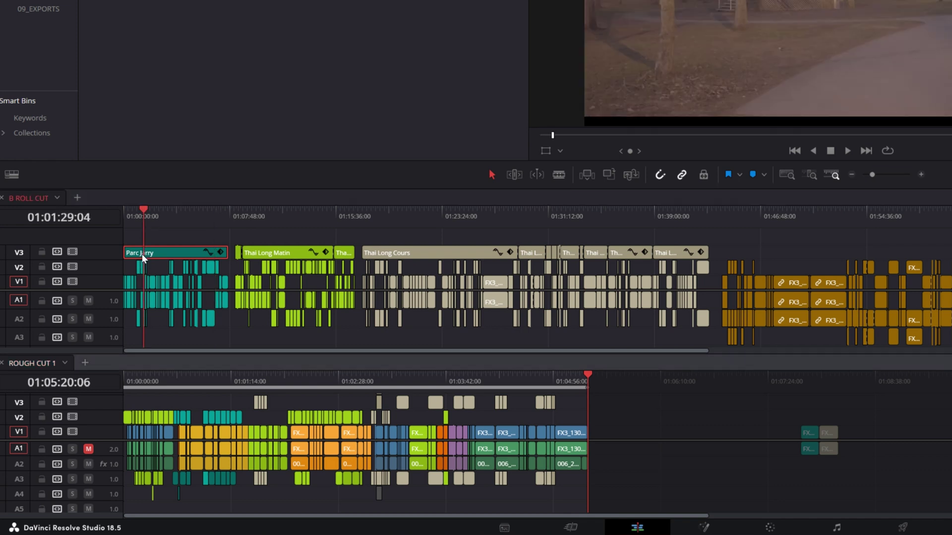
scroll(144, 217, "up", 3)
left_click(172, 217)
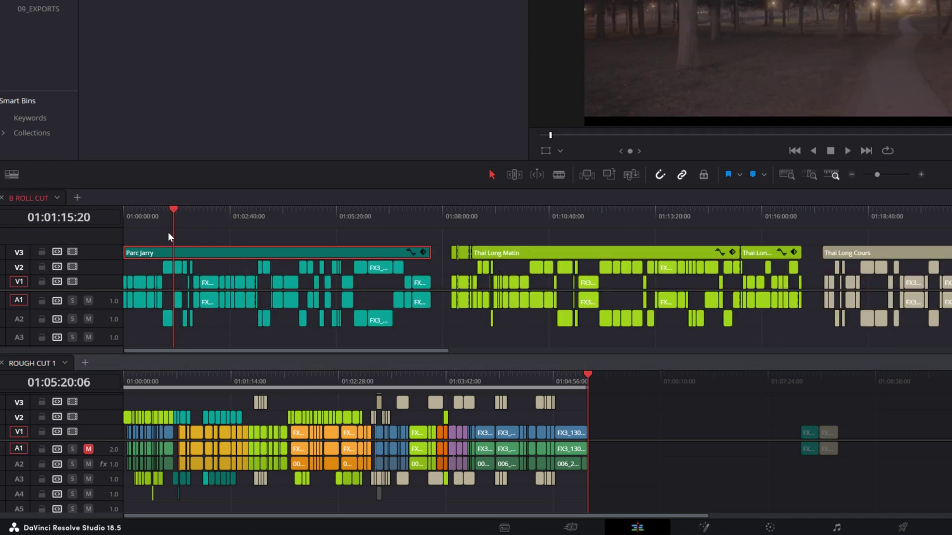
left_click(167, 270)
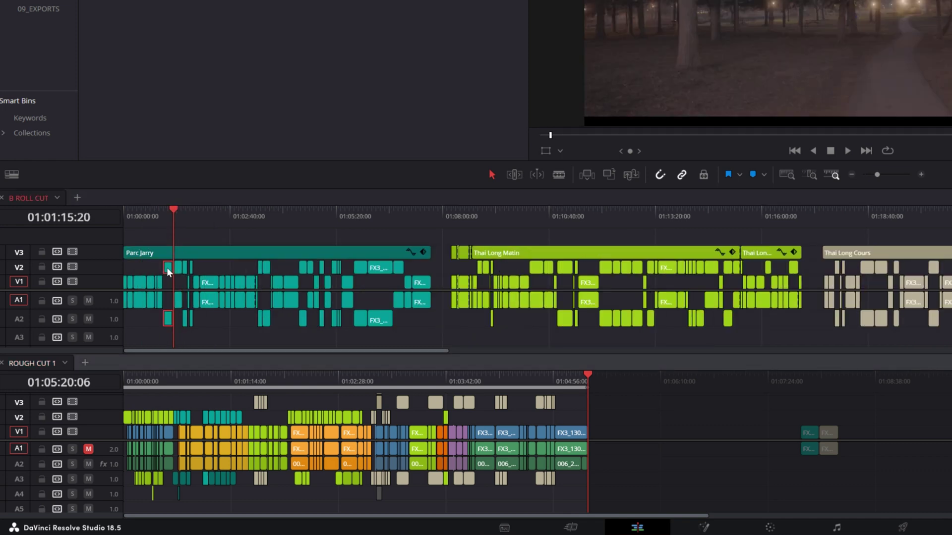
mouse_move(168, 273)
left_mouse_down()
mouse_move(214, 429)
mouse_move(602, 414)
mouse_move(600, 432)
mouse_move(635, 443)
mouse_move(171, 276)
left_mouse_up()
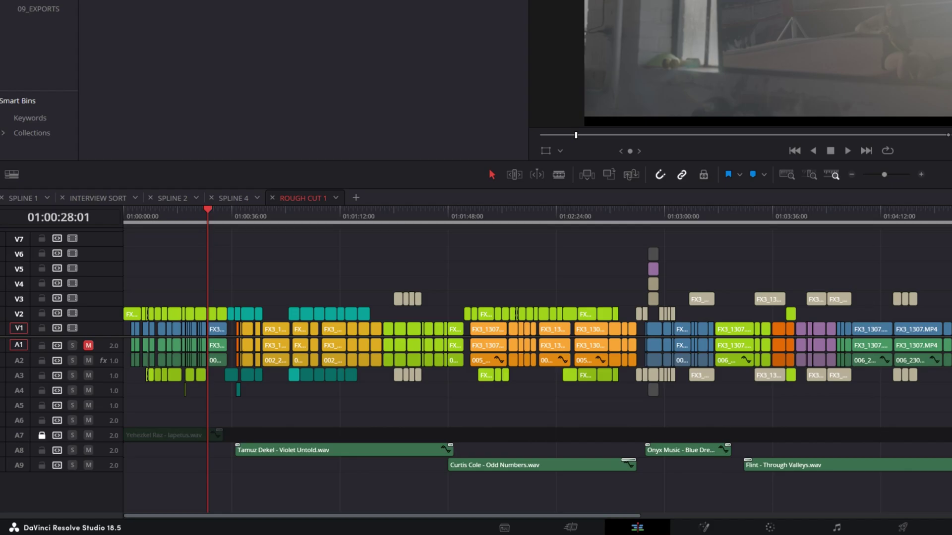
Close the SPLINE 1, INTERVIEW SORT, SPLINE 2 and SPLINE 4 timelines.
left_click(2, 197)
left_click(2, 198)
left_click(2, 198)
left_click(2, 197)
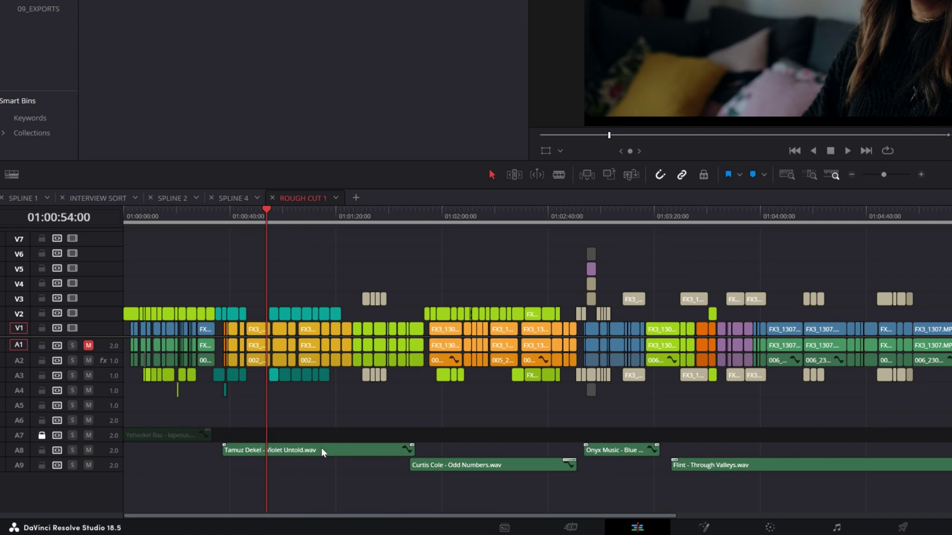
Play back the opening part of the ROUGH CUT 1 timeline.
scroll(130, 327, "up", 2)
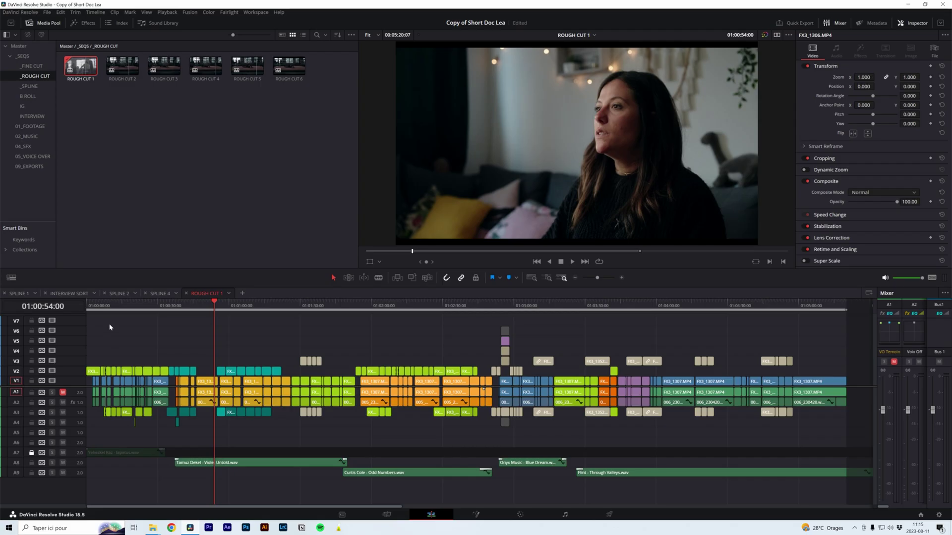
left_click(114, 306)
key("space")
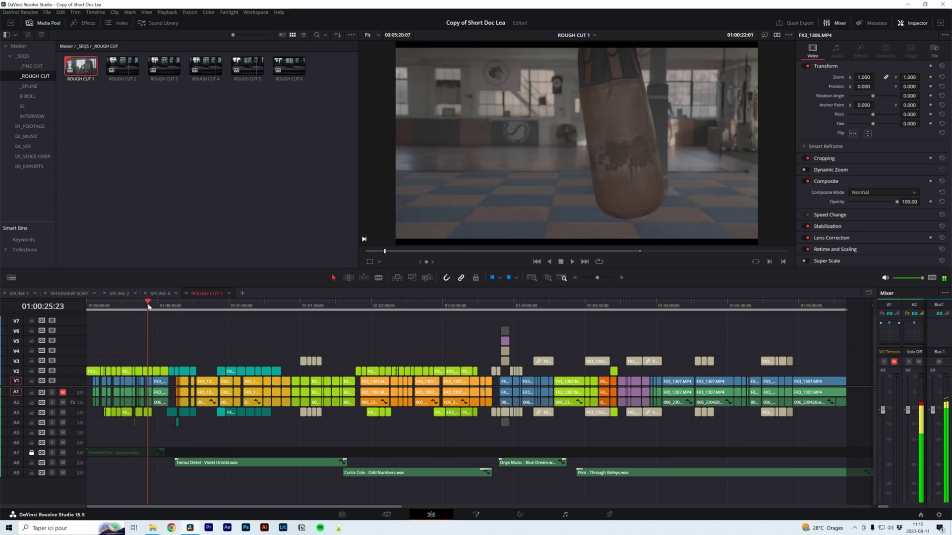
Examine the full extent of the ROUGH CUT 3 timeline and select ROUGH CUT 4 in the _ROUGH CUT bin.
scroll(203, 348, "down", 2)
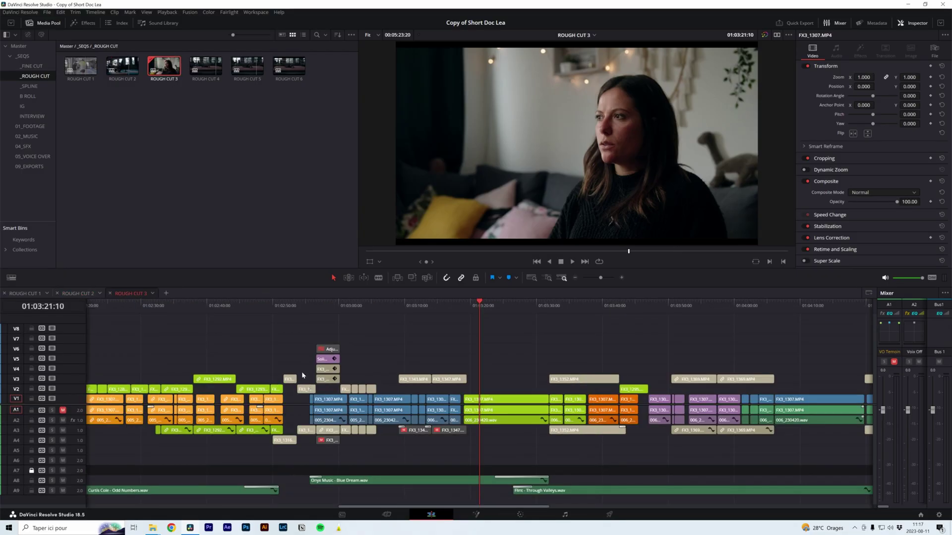
scroll(304, 376, "down", 4)
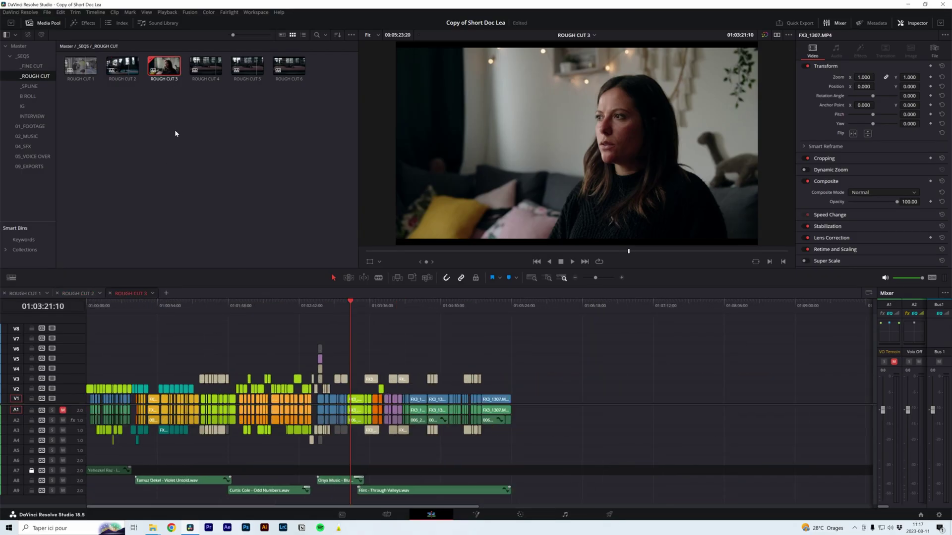
left_click(206, 65)
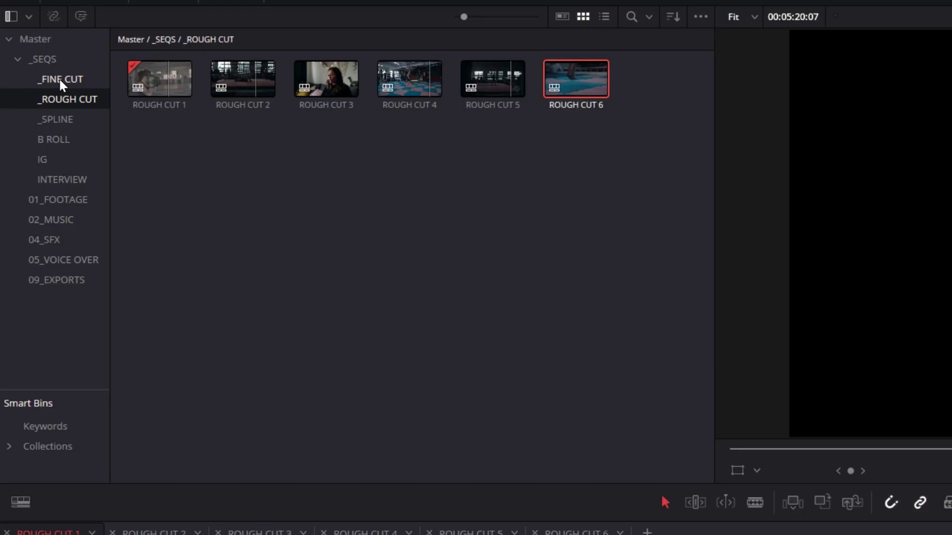
Open FINE CUT 1 from the _FINE CUT bin and examine its layered video and audio tracks.
left_click(60, 80)
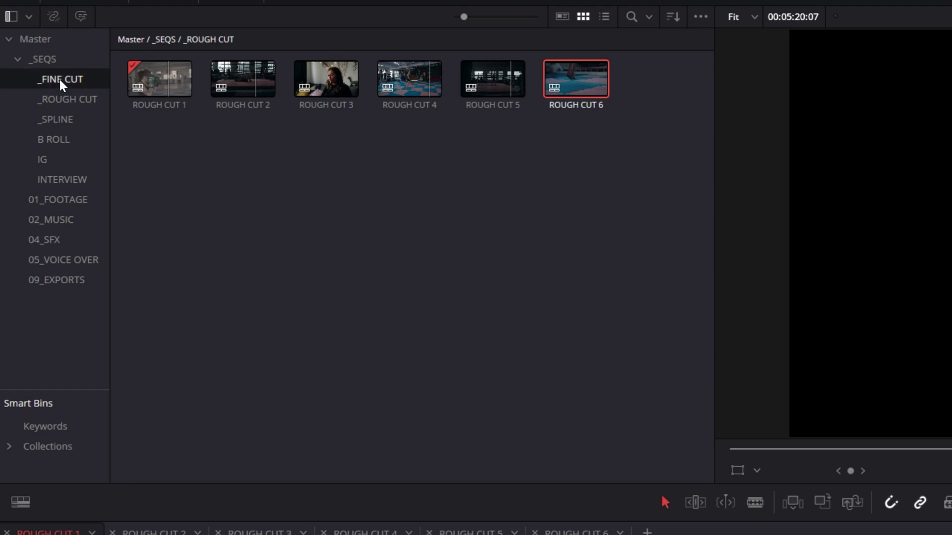
double_click(165, 83)
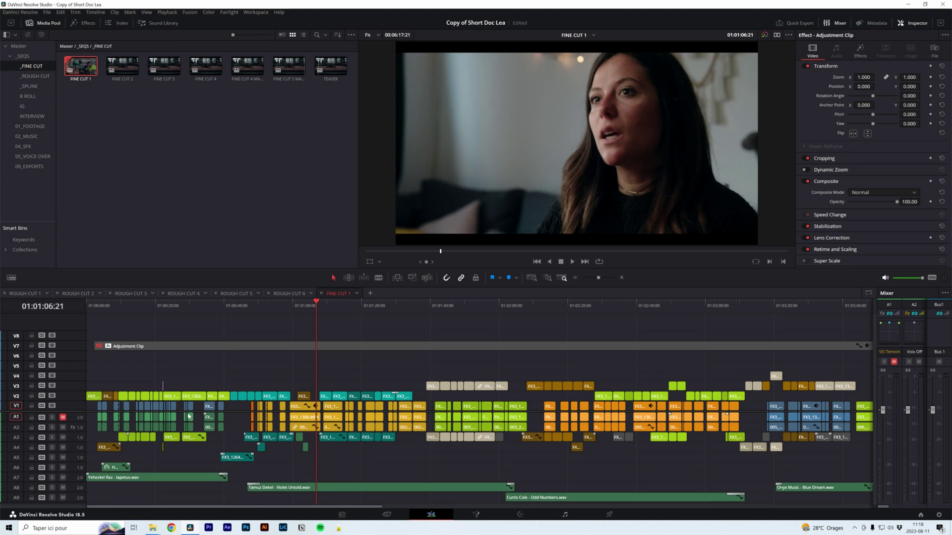
scroll(189, 416, "down", 2)
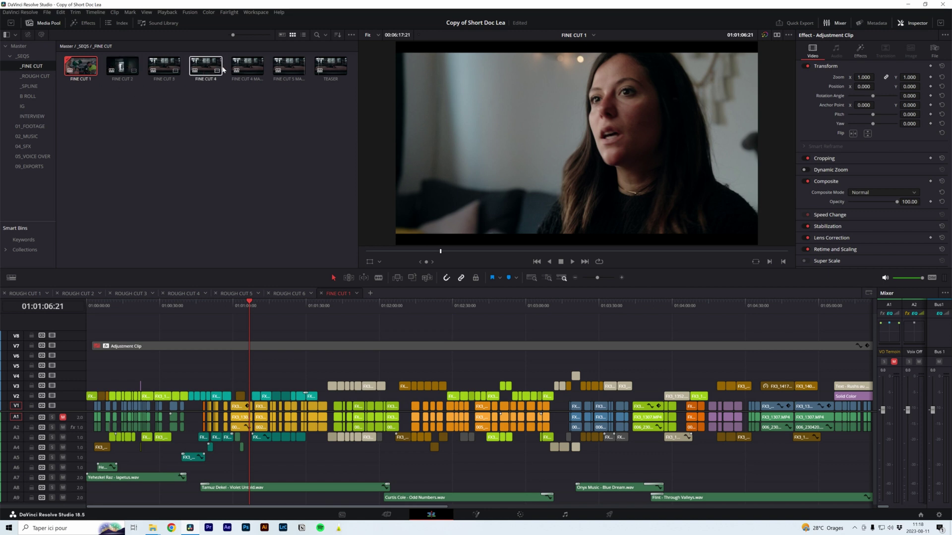
Open FINE CUT 5 MASTER and examine its subtitle, video, voice, ambience, effects and music tracks from the beginning.
double_click(289, 64)
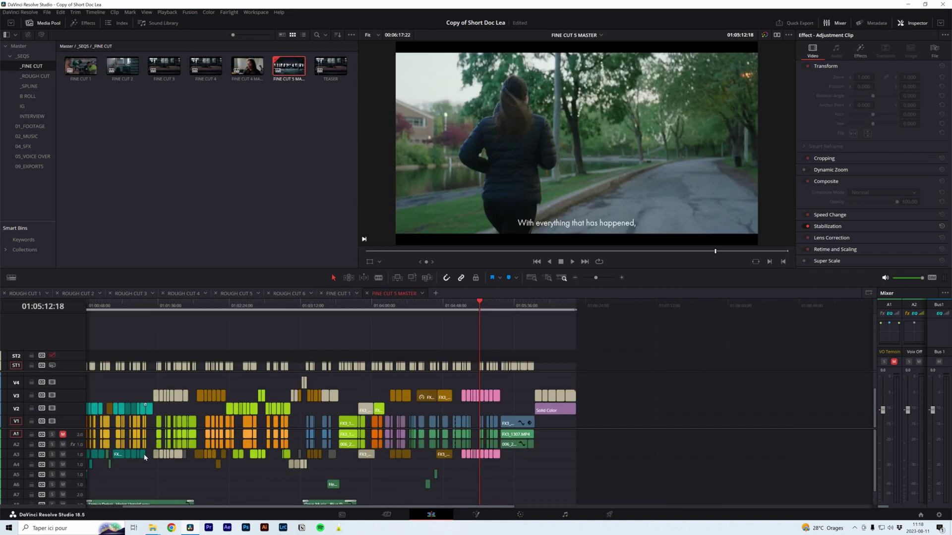
scroll(198, 411, "up", 2)
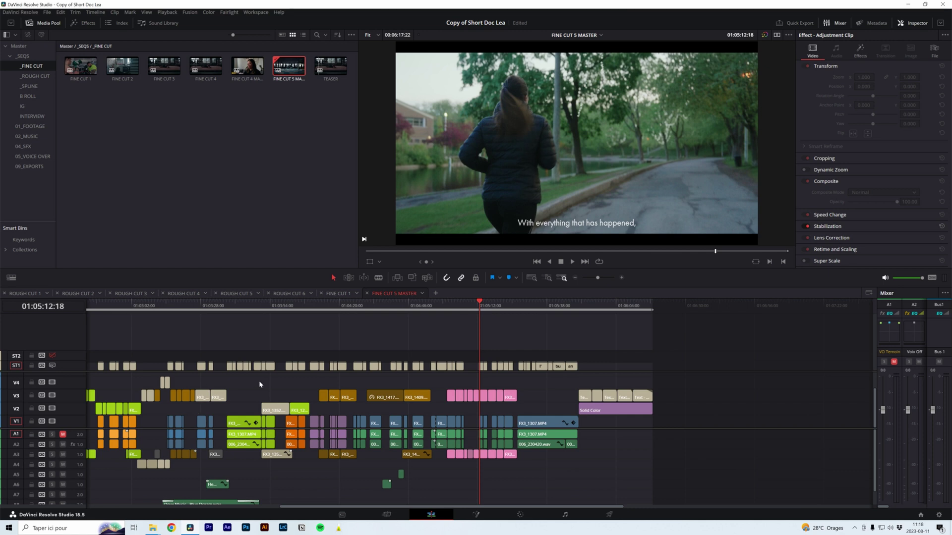
key("Home")
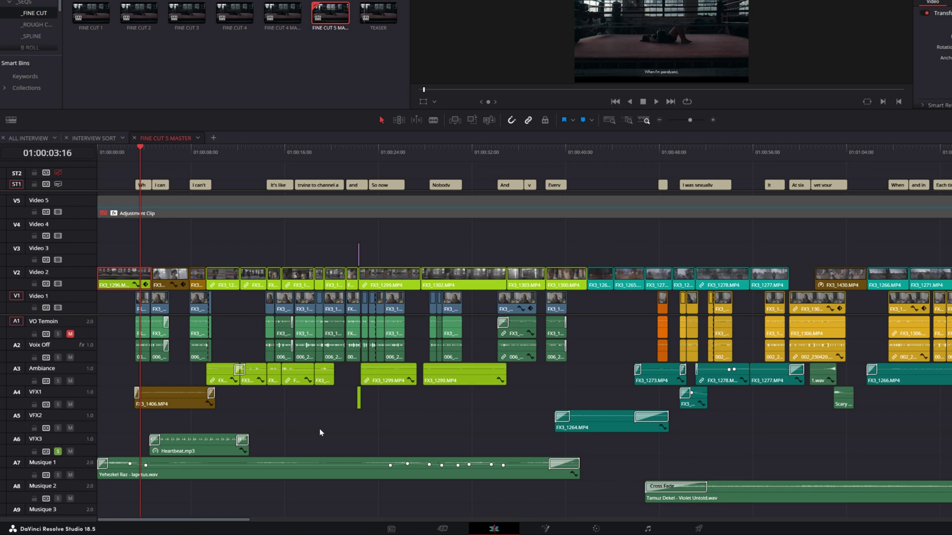
scroll(159, 307, "up", 3)
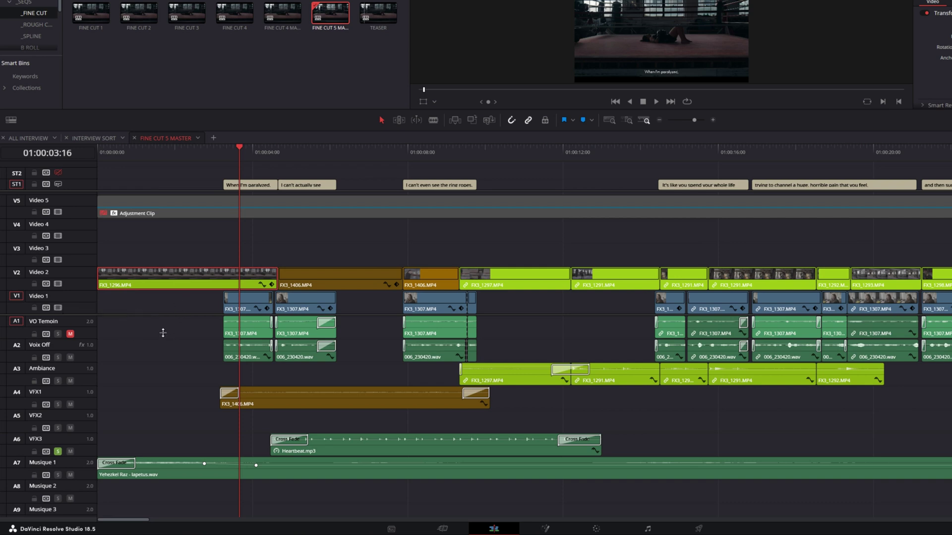
left_click_drag(160, 321, 909, 516)
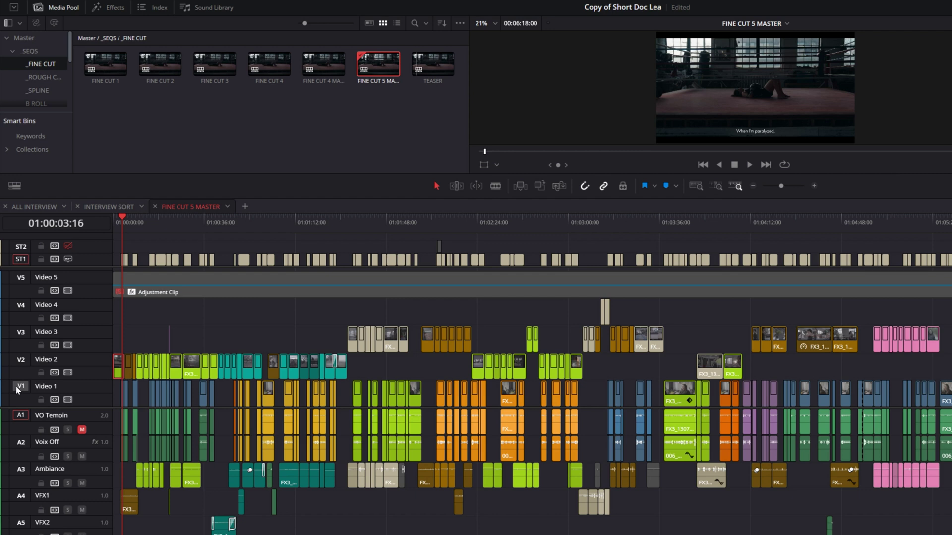
Highlight all interview clips on the Video 1 track from the playhead onward, and clear the selection.
left_click_drag(947, 386, 364, 390)
key("ctrl+equal")
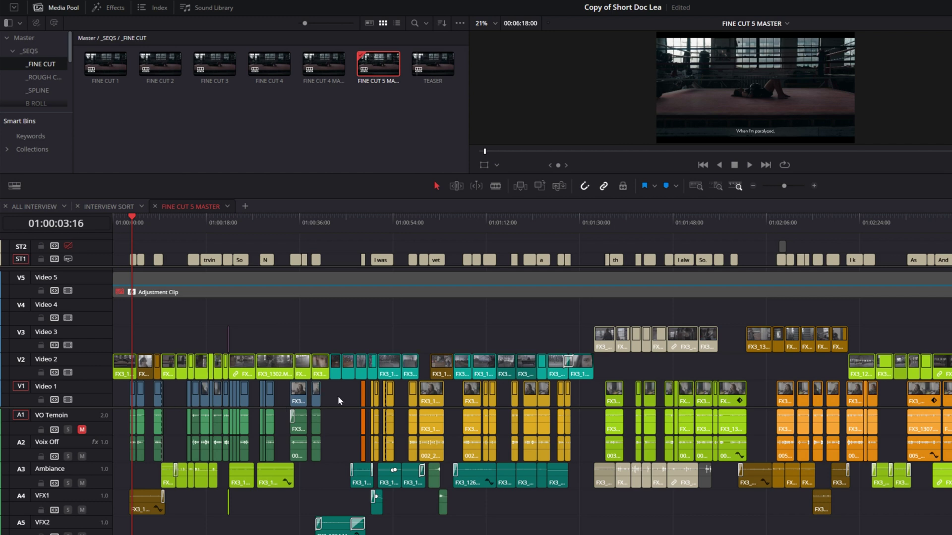
key("alt+y")
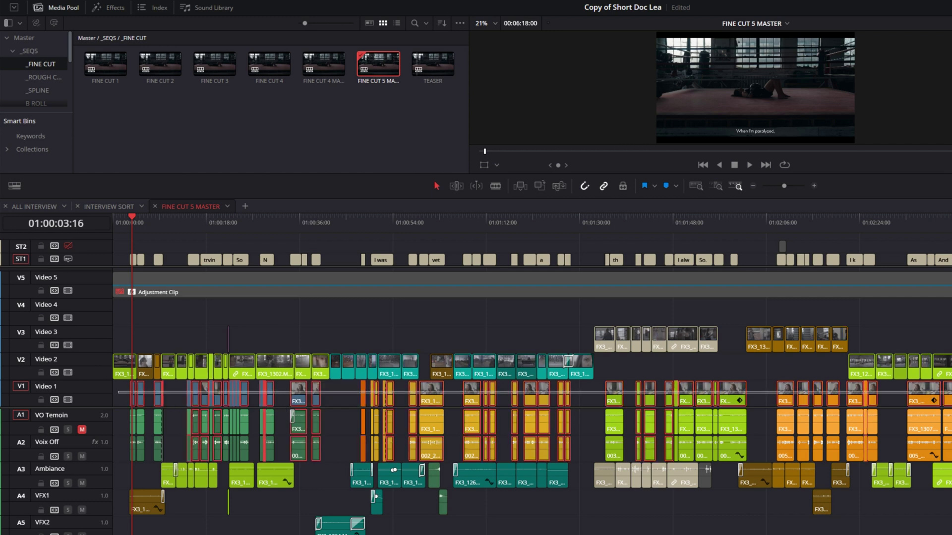
left_click(117, 394)
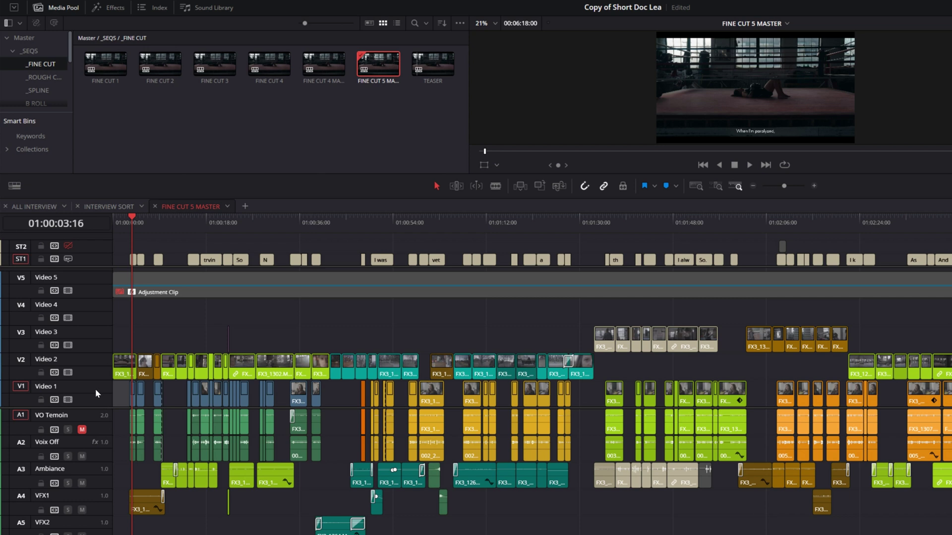
Temporarily disable the opening FX3_1296.MP4 clip on Video 2 to view the interview shot beneath it, and restore the clip.
scroll(277, 367, "up", 8)
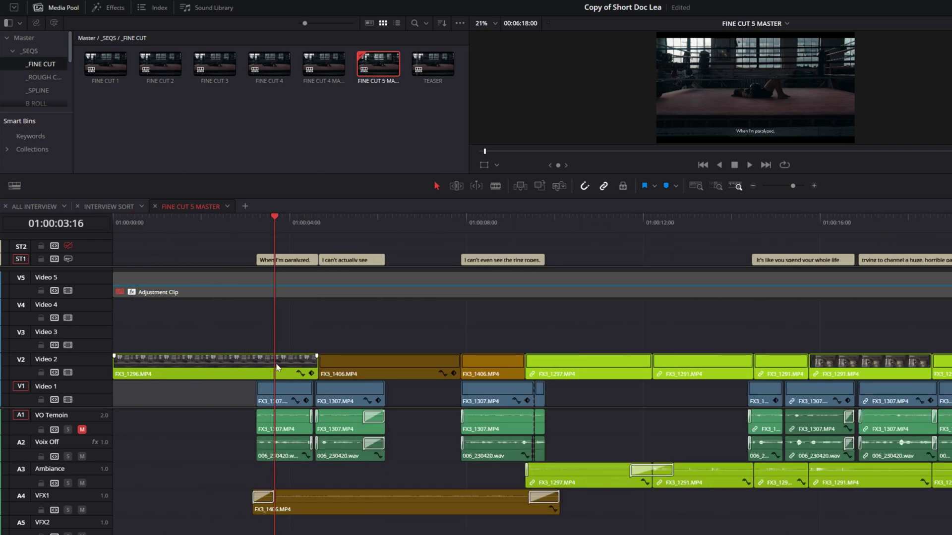
left_click(215, 364)
key("d")
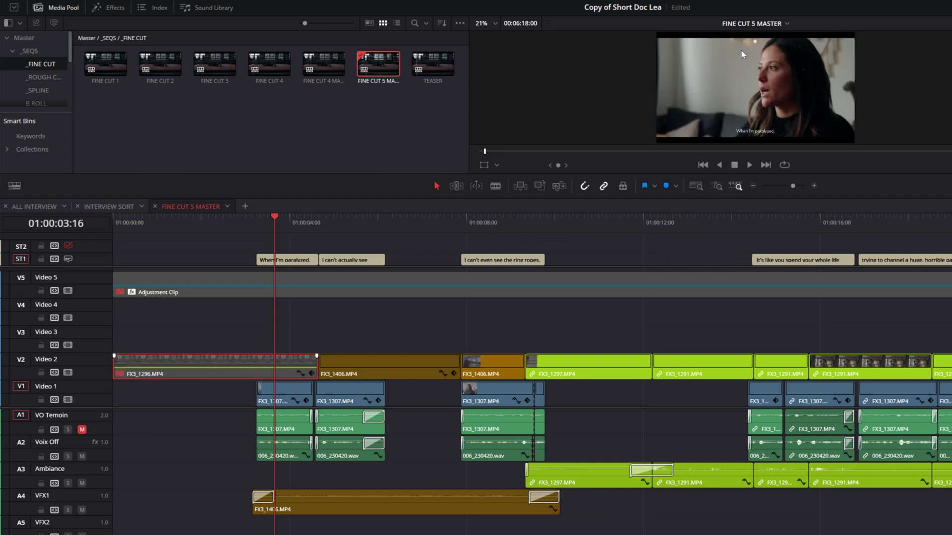
key("ctrl+z")
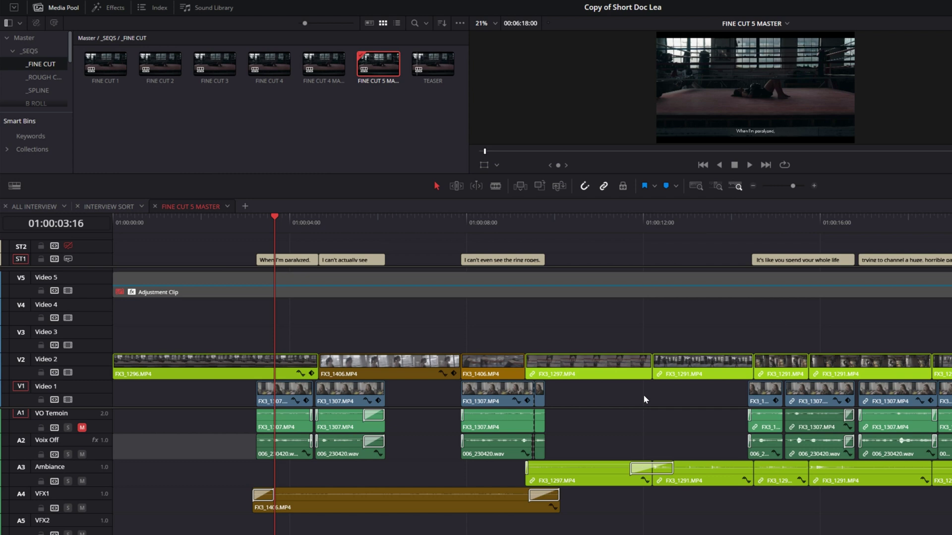
Examine how the Video 2 B-roll covers the Video 1 interview clips through the opening of the timeline.
left_click_drag(220, 394, 588, 386)
left_click(587, 386)
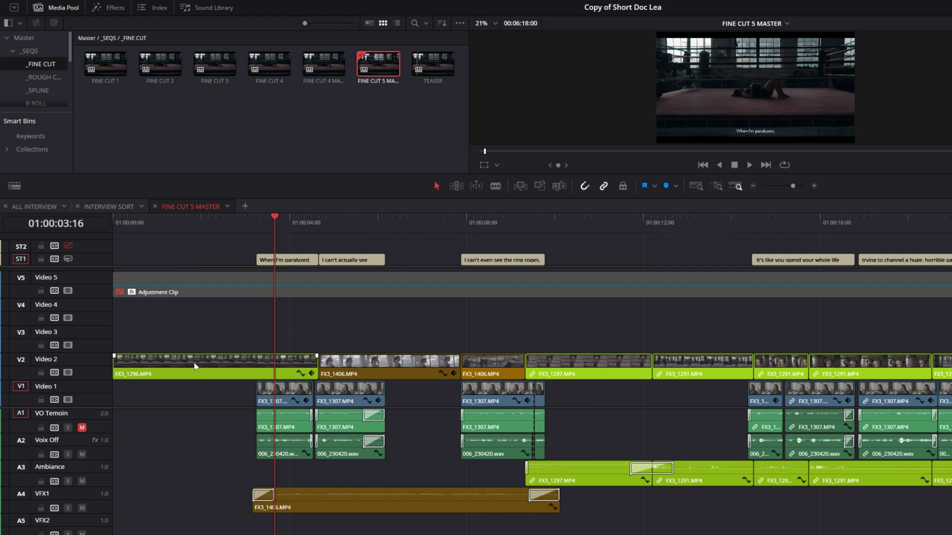
key("Up")
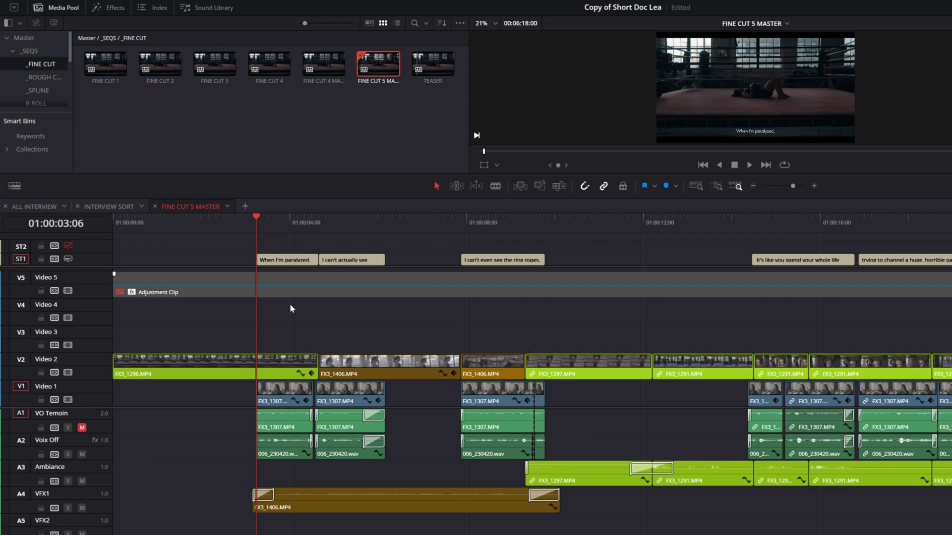
scroll(444, 314, "right", 3)
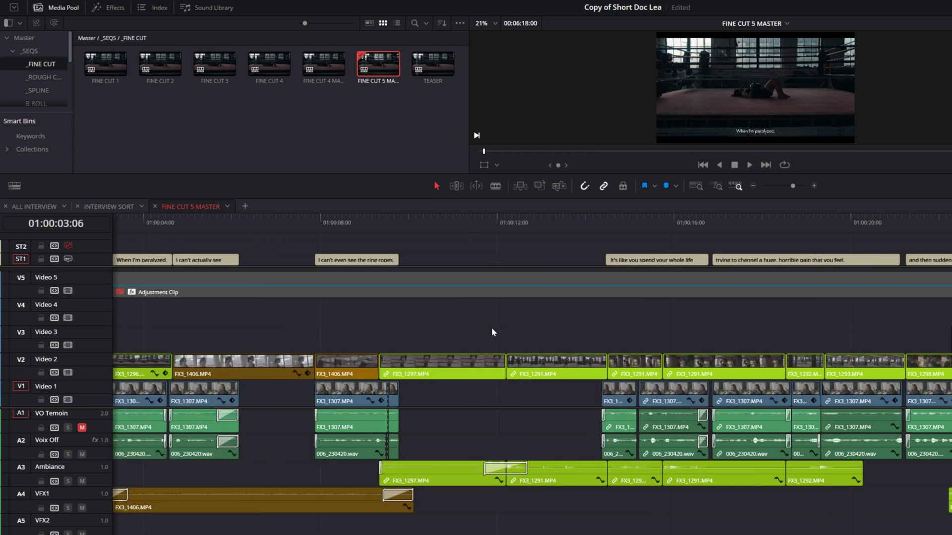
scroll(493, 327, "right", 5)
scroll(492, 328, "right", 1)
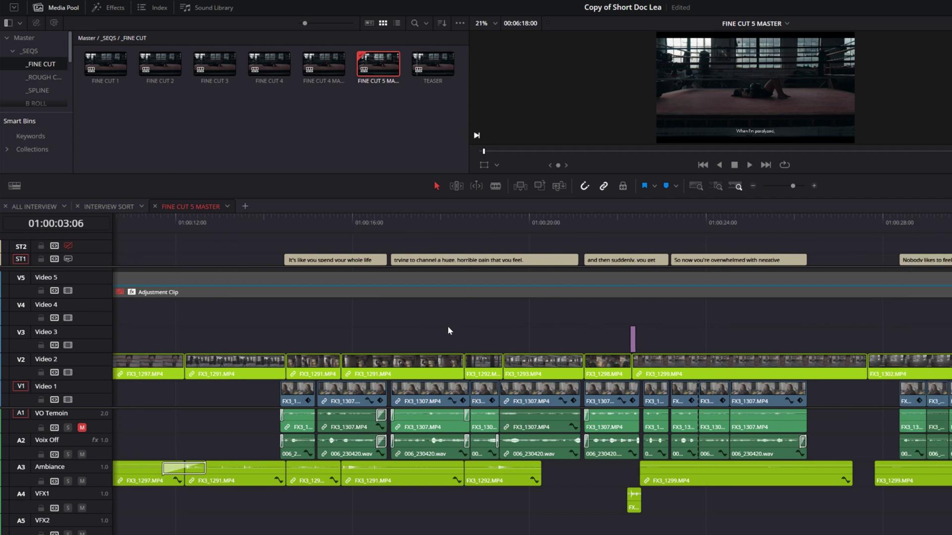
Play back the cut at the short purple clip on Video 3 from 01:00:22:06.
scroll(455, 328, "right", 2)
left_click(513, 218)
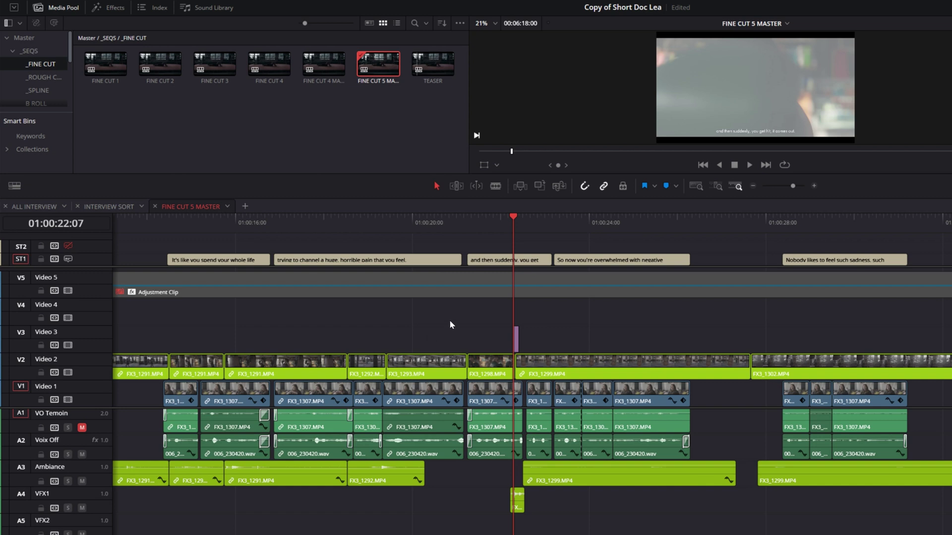
left_click_drag(512, 223, 511, 222)
key("space")
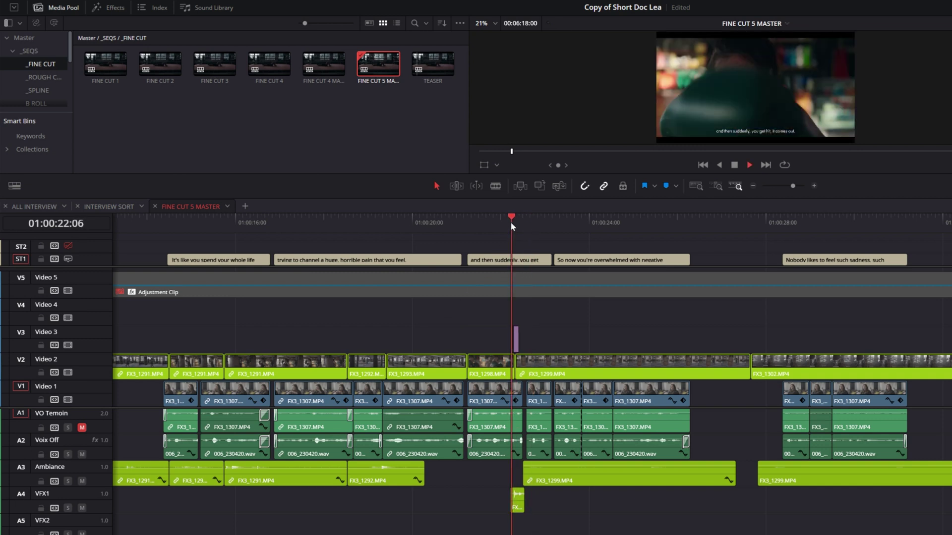
Scrub the start of the first B-roll group on Video 3 from 01:01:33:00 to 01:01:41:23.
scroll(595, 315, "down", 2)
scroll(600, 312, "down", 2)
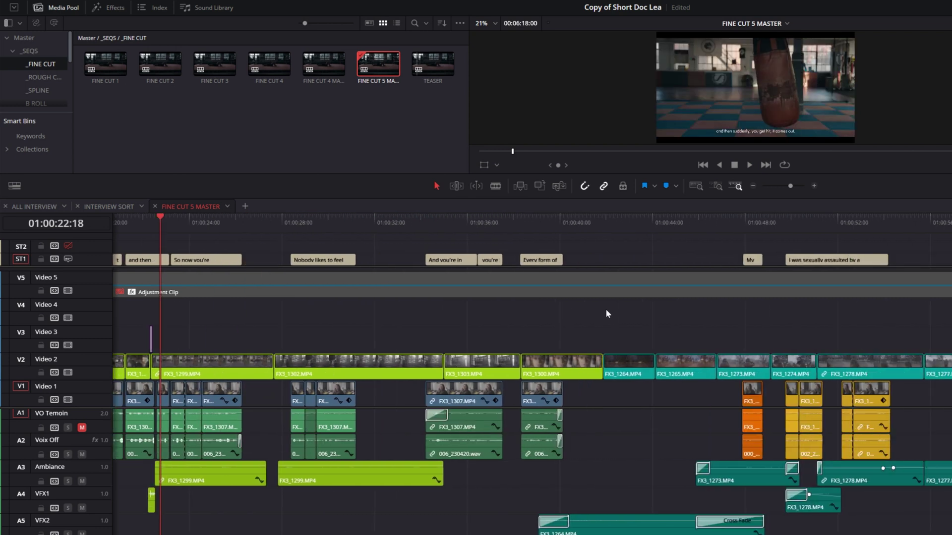
scroll(614, 307, "down", 2)
scroll(590, 318, "right", 5)
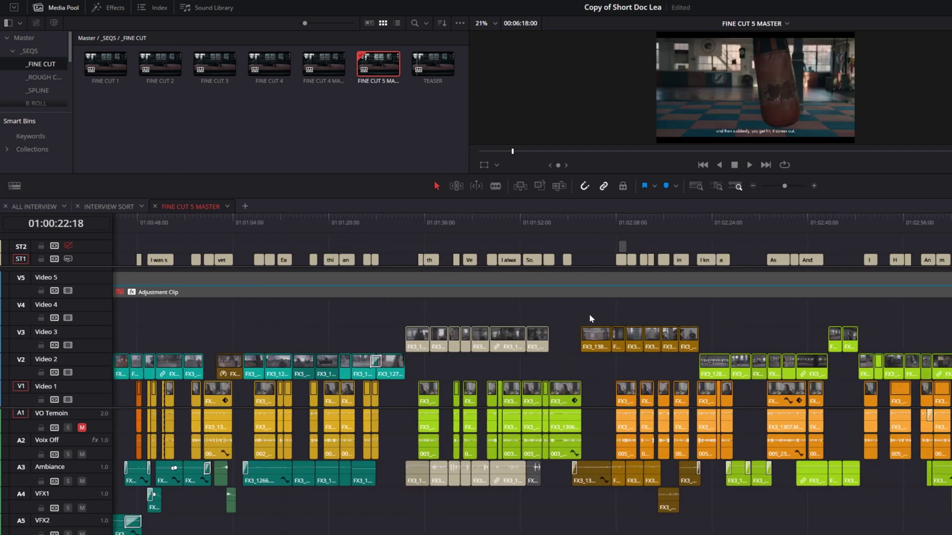
left_click(406, 217)
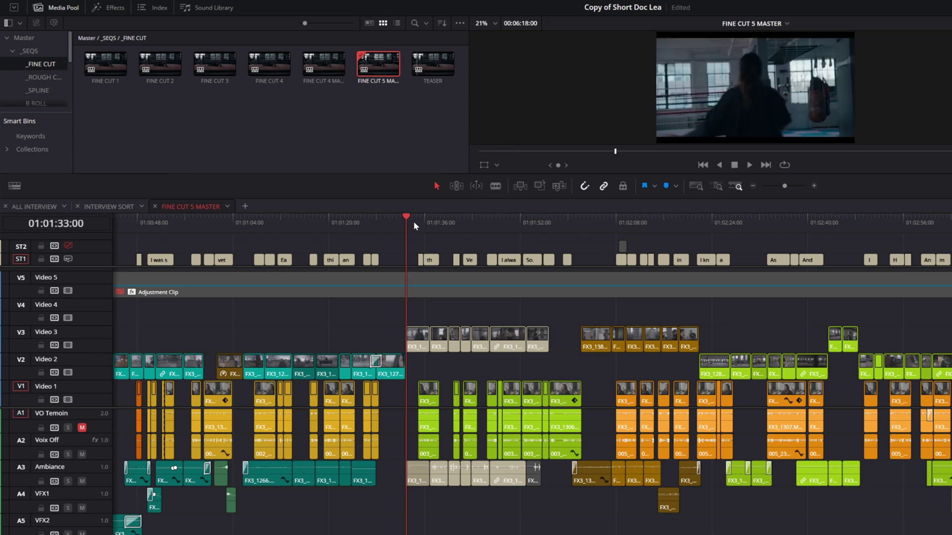
left_click_drag(414, 221, 460, 224)
Temporarily enable the Adjustment Clip on Video 5 to view its guide lines over the picture, and disable it again.
left_click_drag(887, 322, 218, 318)
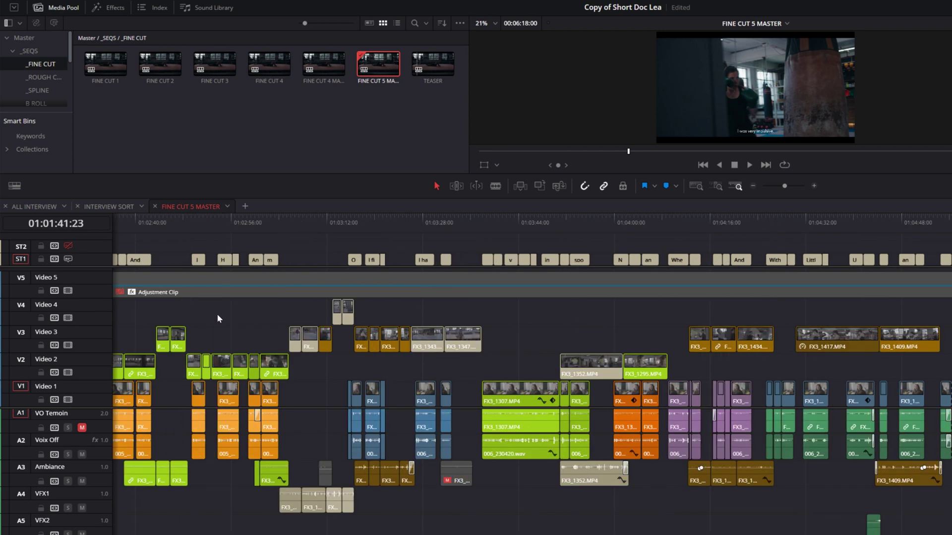
left_click(205, 295)
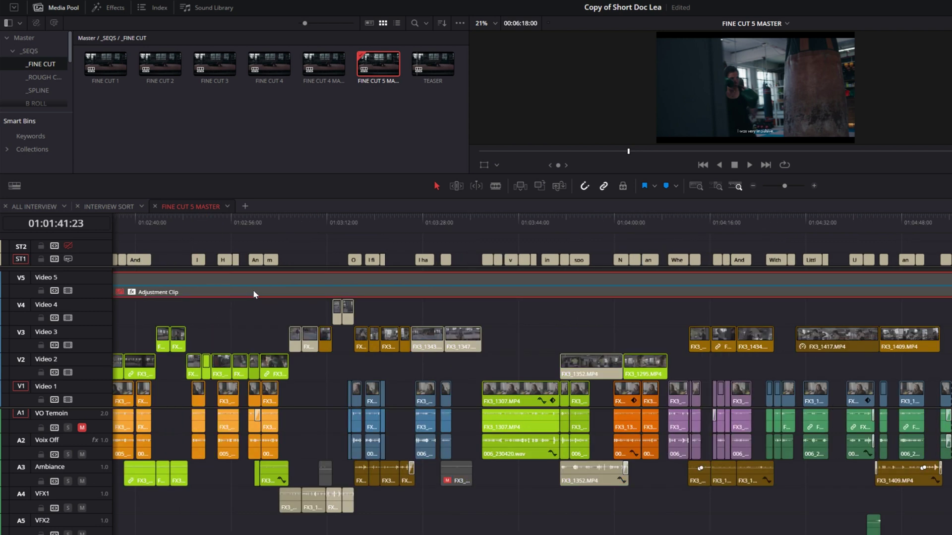
key("d")
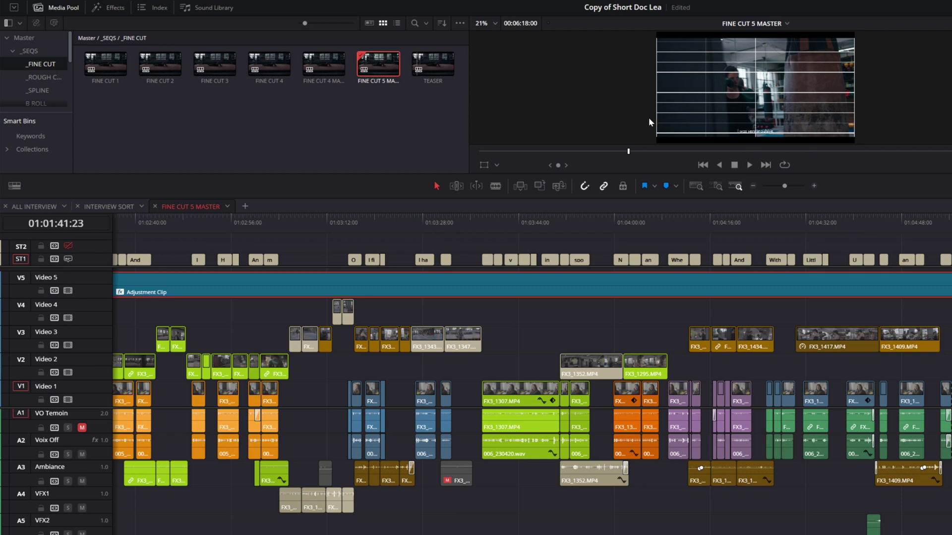
key("ctrl+s")
key("d")
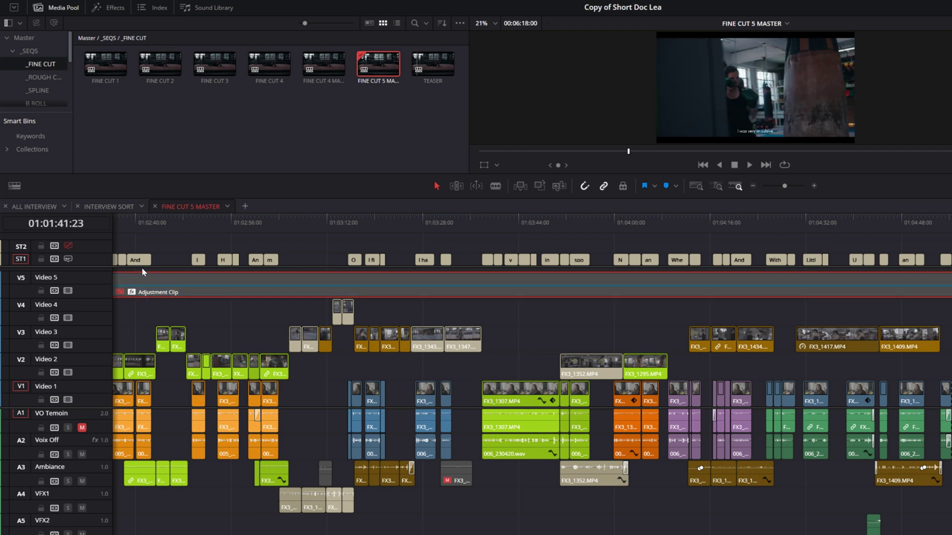
Examine the subtitle clips on ST1 and ST2 and scrub the subtitled passage up to 01:02:13:09.
scroll(137, 255, "left", 5)
left_click_drag(153, 244, 440, 263)
left_click(240, 239)
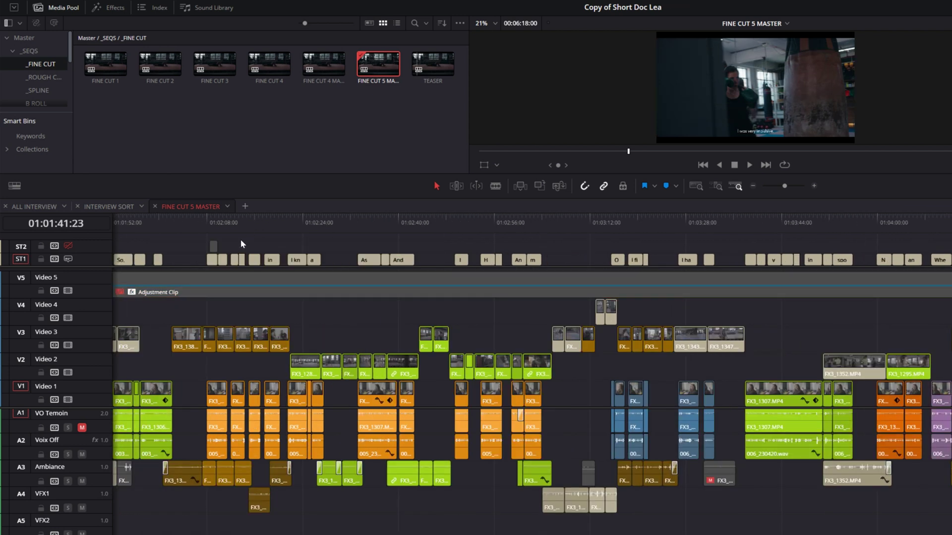
left_click(216, 219)
left_click_drag(216, 218, 233, 218)
left_click_drag(233, 218, 239, 218)
Return to the timeline's start and examine the FX3_1307.MP4 interview audio clips on the VO Temoin track.
scroll(167, 302, "left", 8)
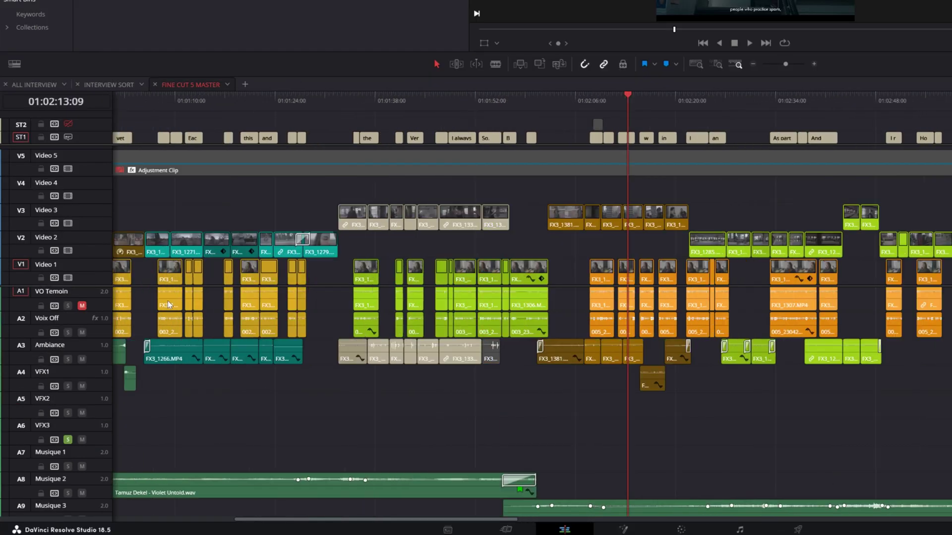
scroll(169, 275, "up", 5)
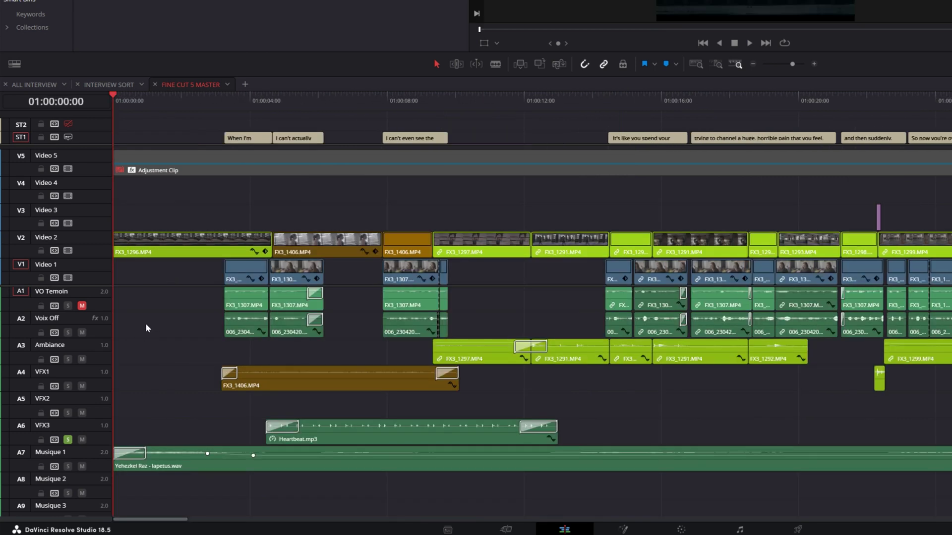
scroll(144, 323, "up", 1)
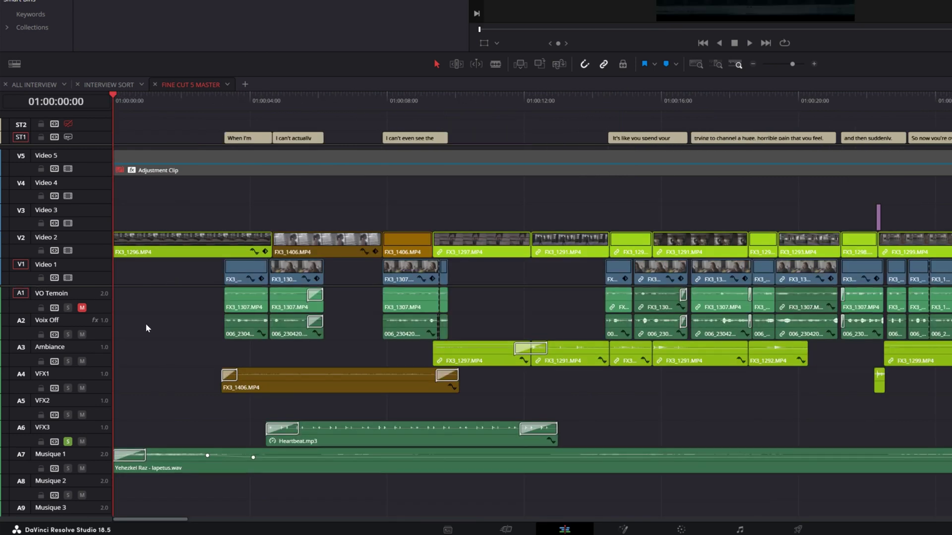
mouse_move(168, 295)
left_mouse_down()
mouse_move(518, 294)
mouse_move(183, 305)
left_mouse_up()
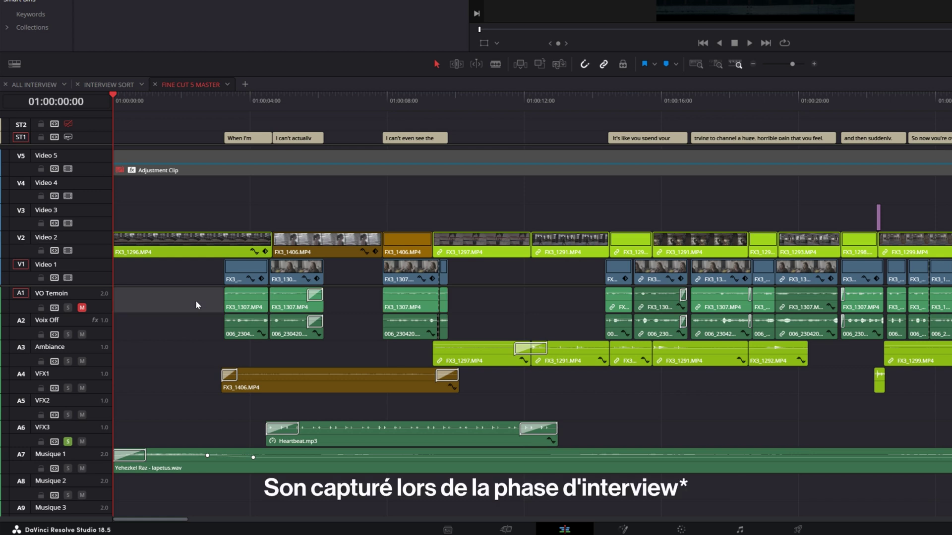
left_click_drag(204, 270, 324, 296)
left_click(158, 294)
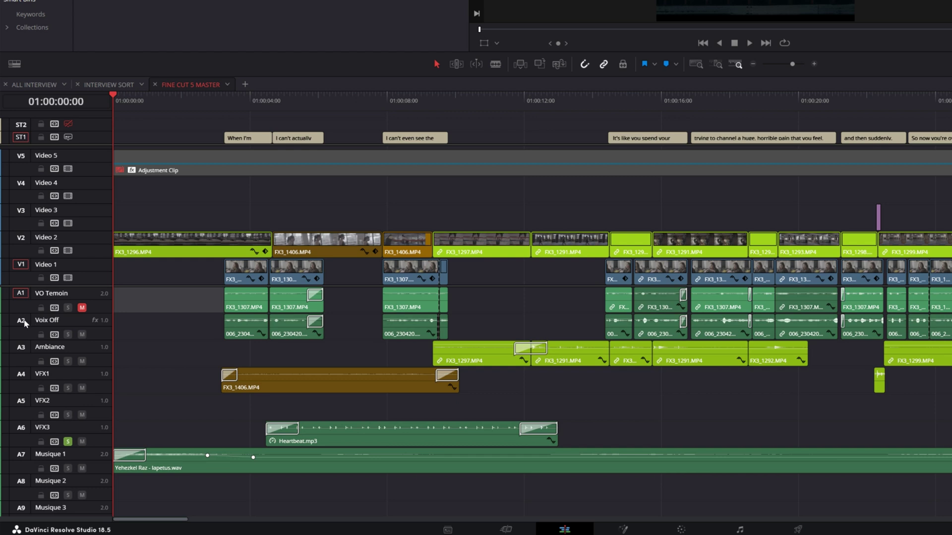
Set the Voix Off track as the A1 destination and examine its separately recorded 006_230420.wav voice clips.
left_click(191, 320)
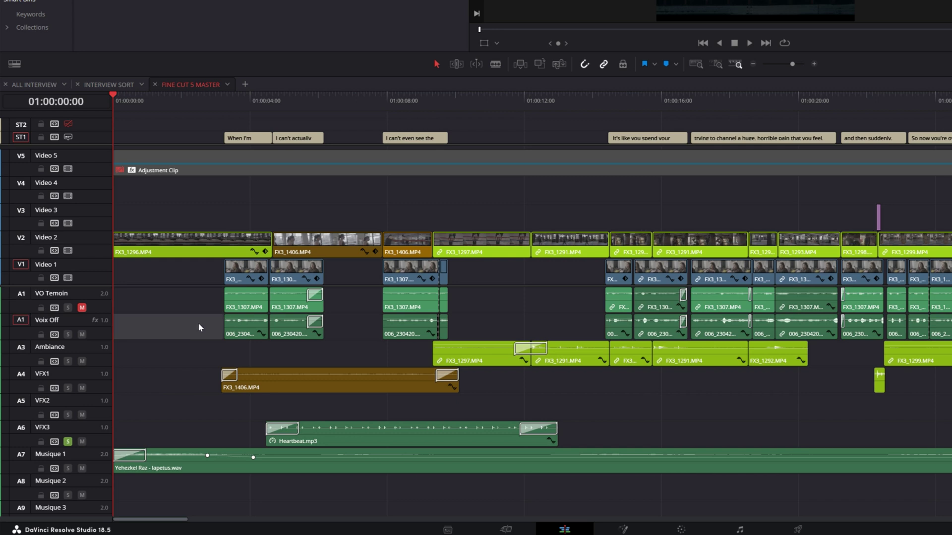
left_click_drag(200, 322, 492, 321)
left_click(488, 317)
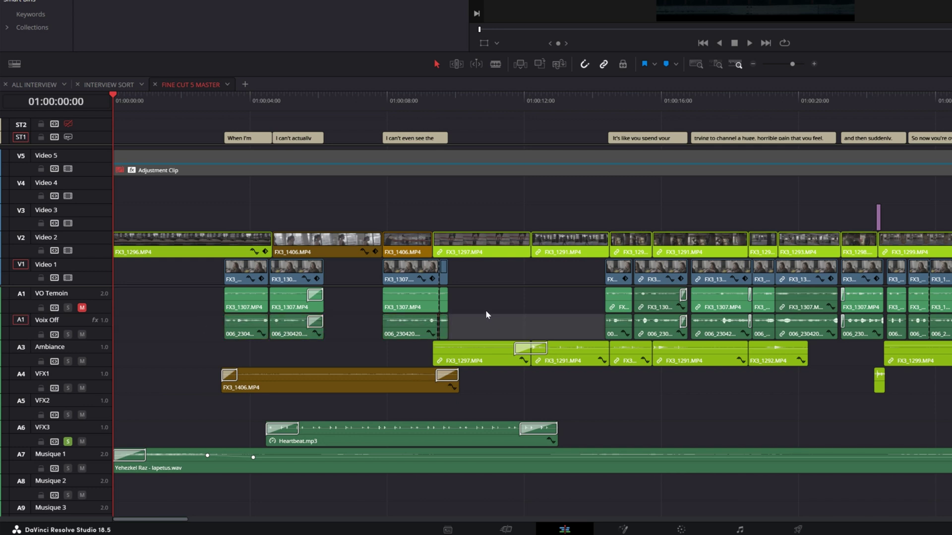
left_click_drag(207, 299, 350, 344)
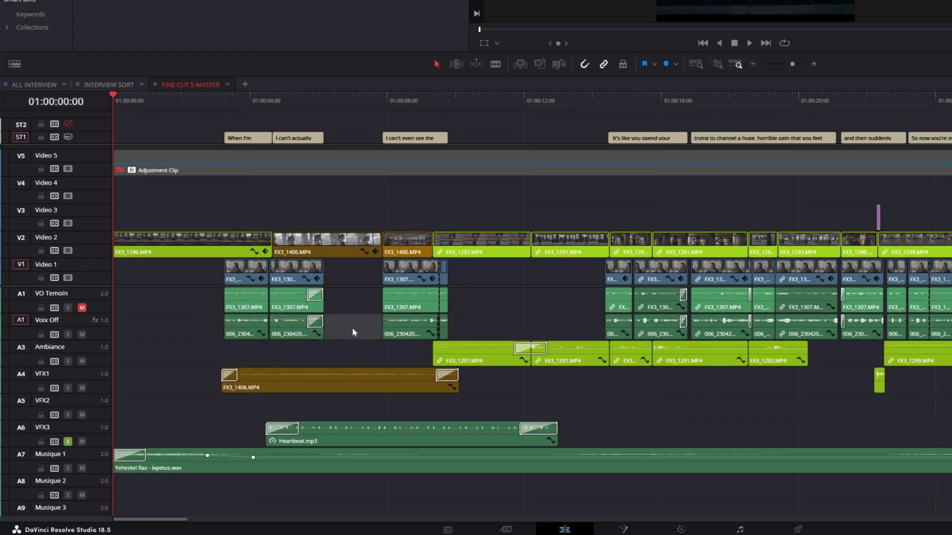
left_click(352, 328)
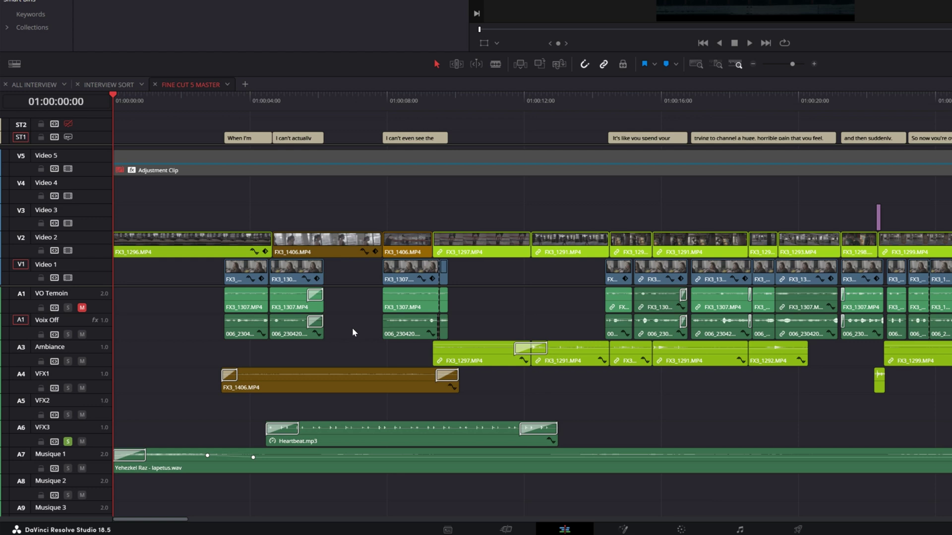
Examine the voice, ambience, effects and music tracks from 01:00:12:00 to past 01:00:52:00.
scroll(352, 328, "right", 10)
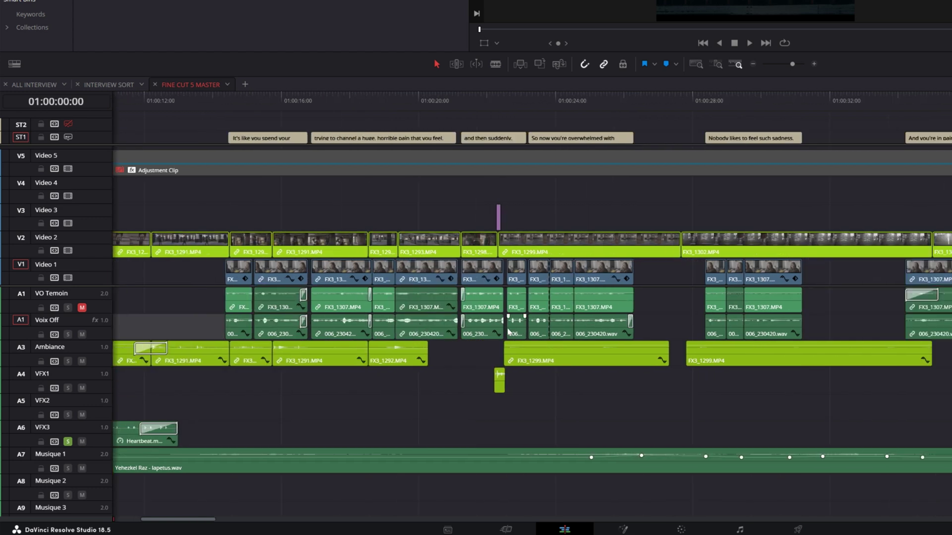
scroll(527, 330, "right", 2)
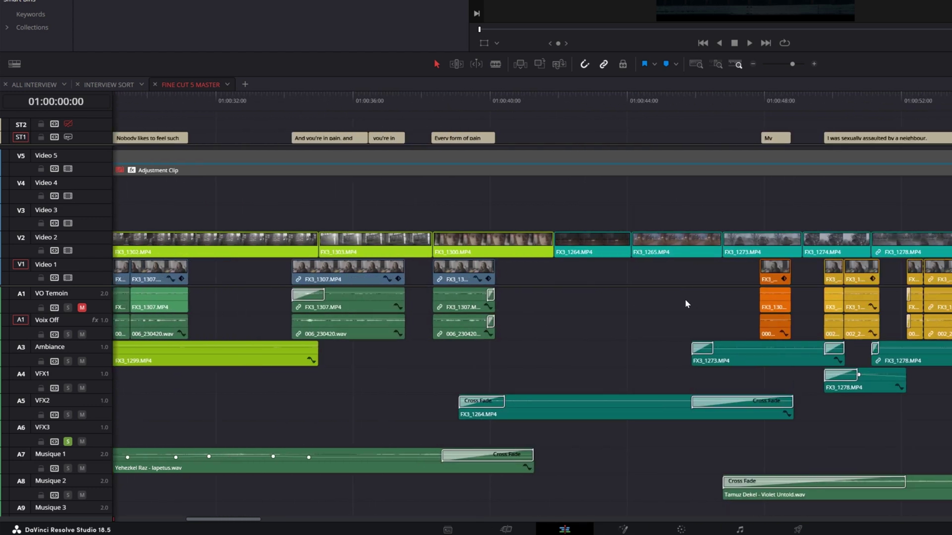
scroll(685, 299, "right", 4)
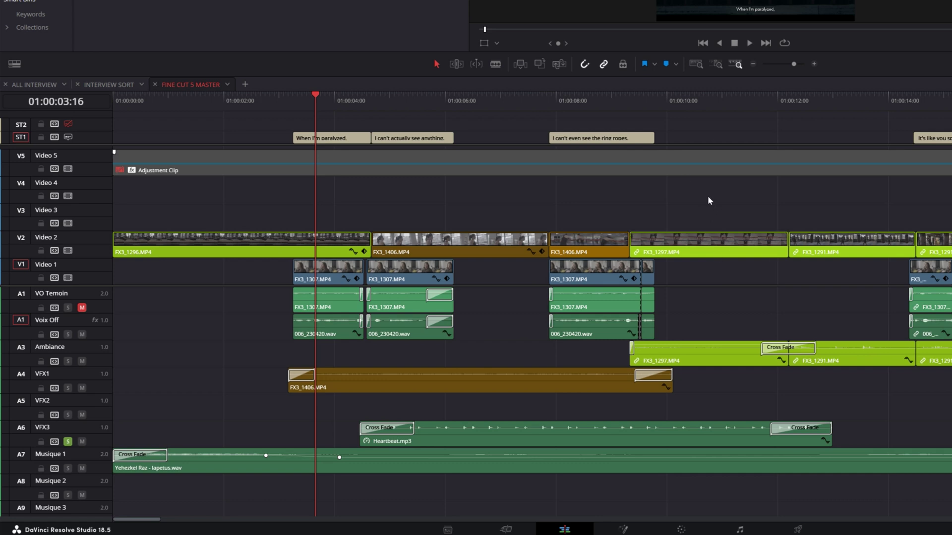
Select FX3_1297.MP4 with its Ambiance audio, scrub across its cross fade from 01:00:10:11 to 01:00:12:20, and clear the selection.
left_click_drag(617, 98, 691, 114)
left_click_drag(733, 209, 741, 383)
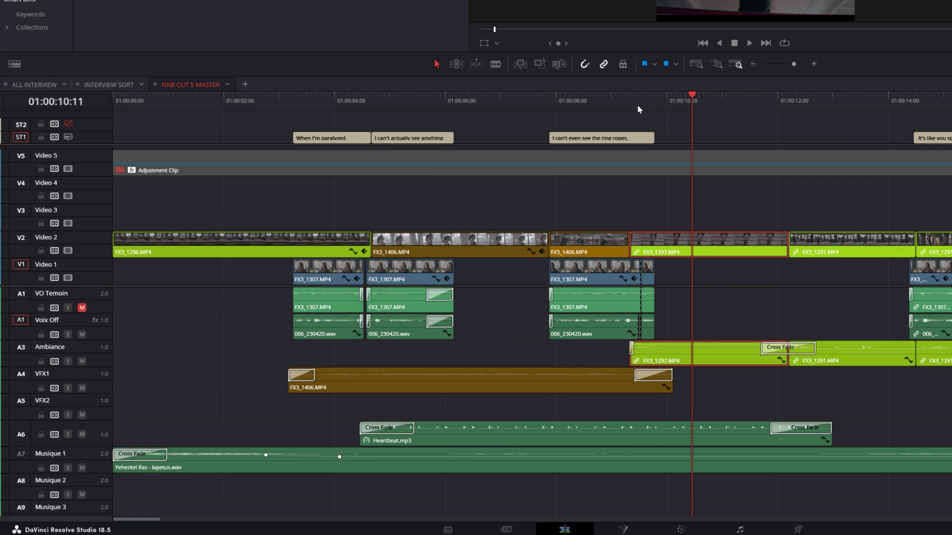
left_click_drag(637, 98, 793, 299)
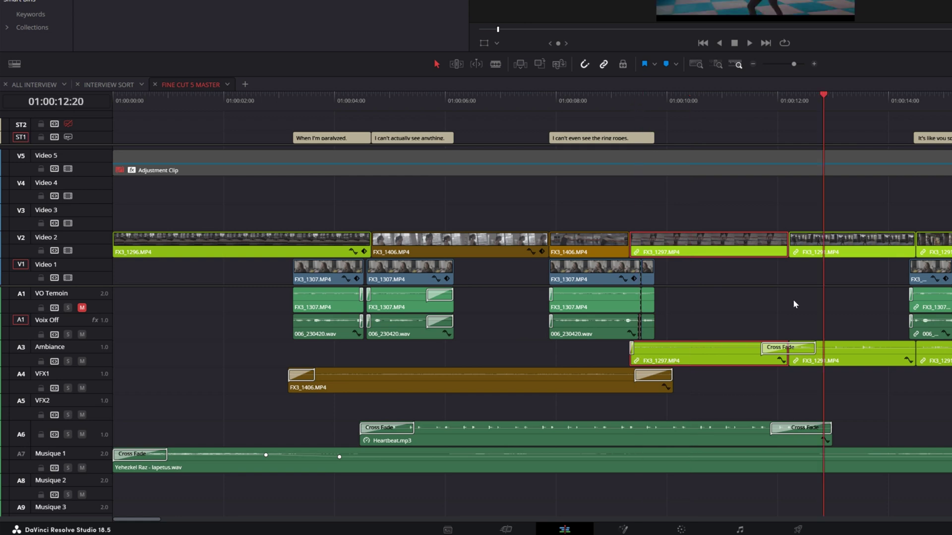
left_click(754, 306)
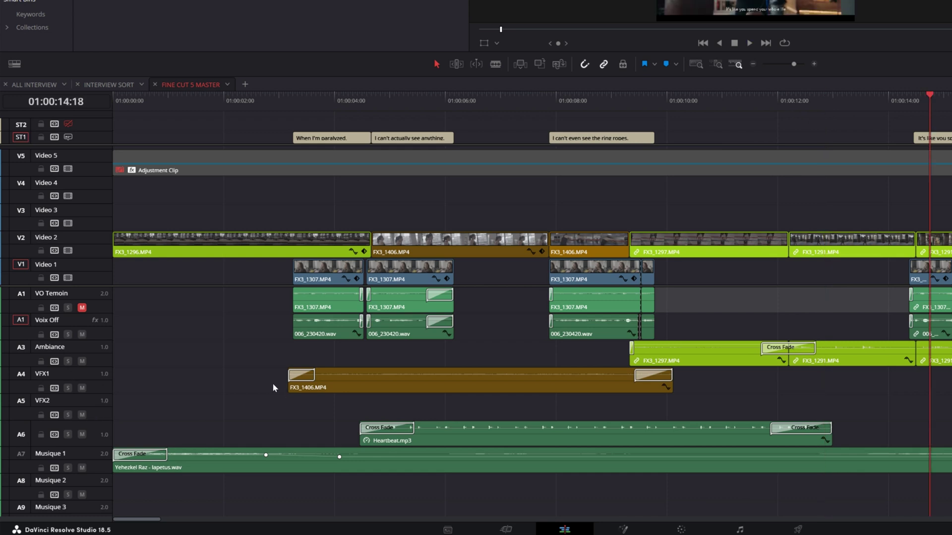
Solo the VFX1 track and play the FX3_1406.MP4 sound effect from near its start to past 01:00:09:00.
left_click(325, 98)
left_click_drag(316, 99, 302, 102)
left_click(68, 388)
key("space")
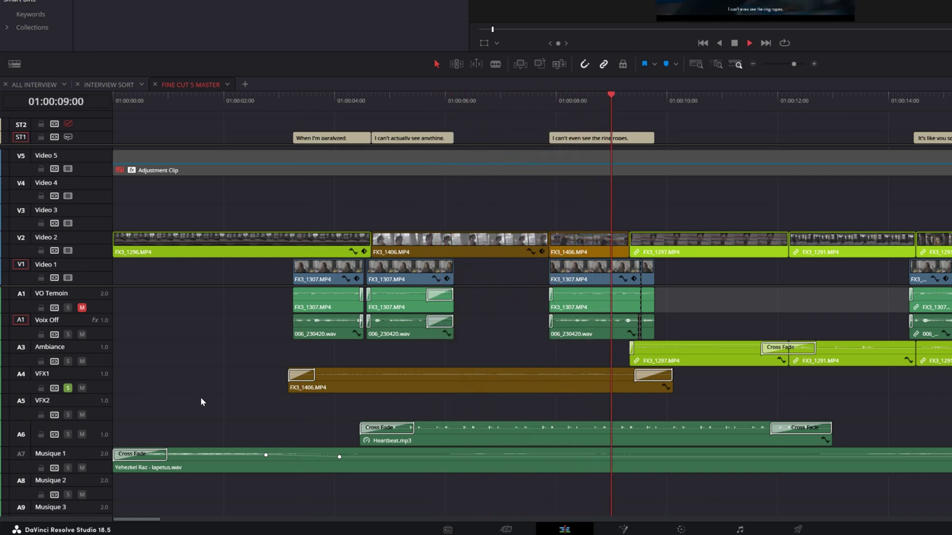
key("space")
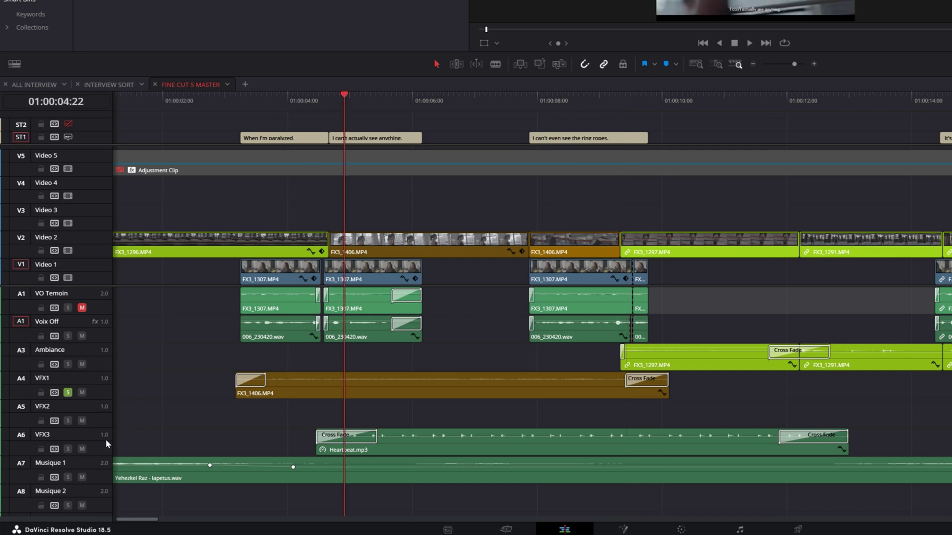
Switch the solo from VFX1 to VFX3 and play the Heartbeat.mp3 effect up to 01:00:10:01.
key("space")
left_click(68, 450)
key("space")
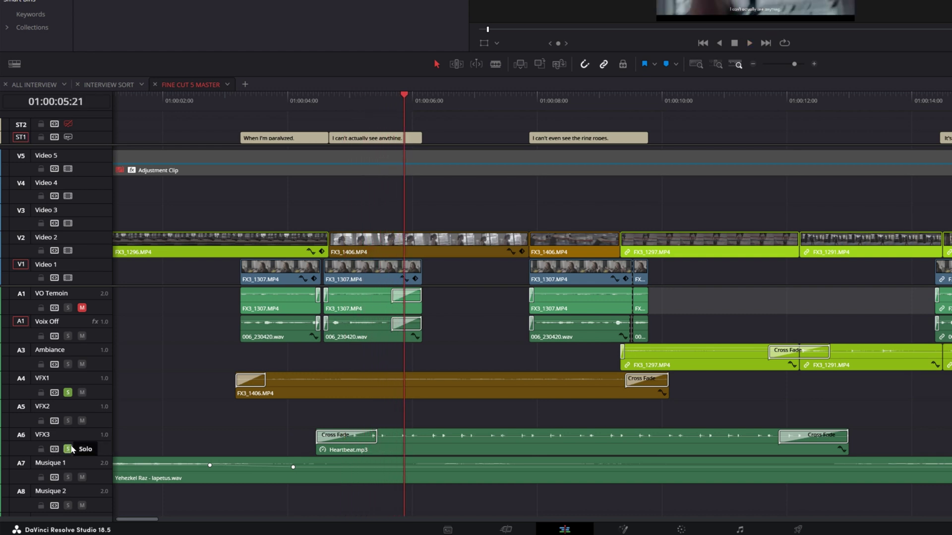
key("space")
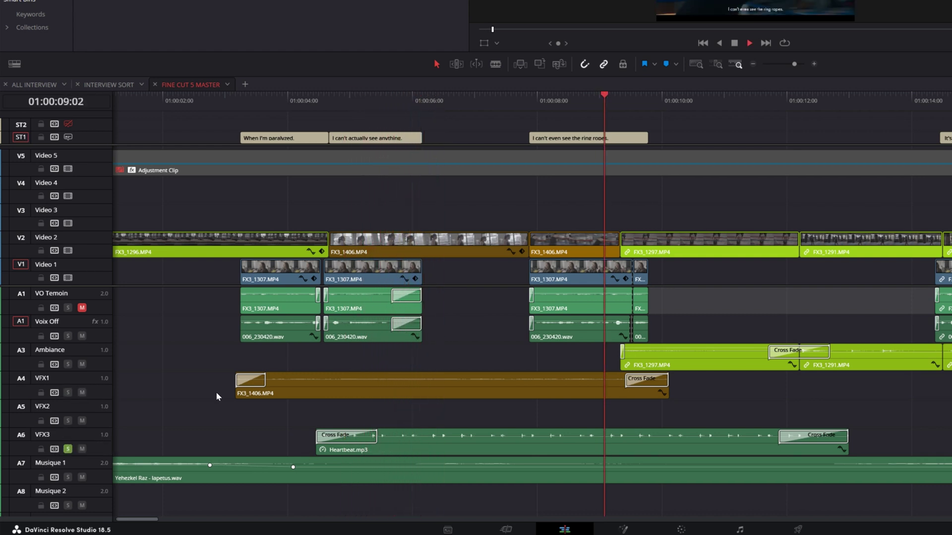
key("space")
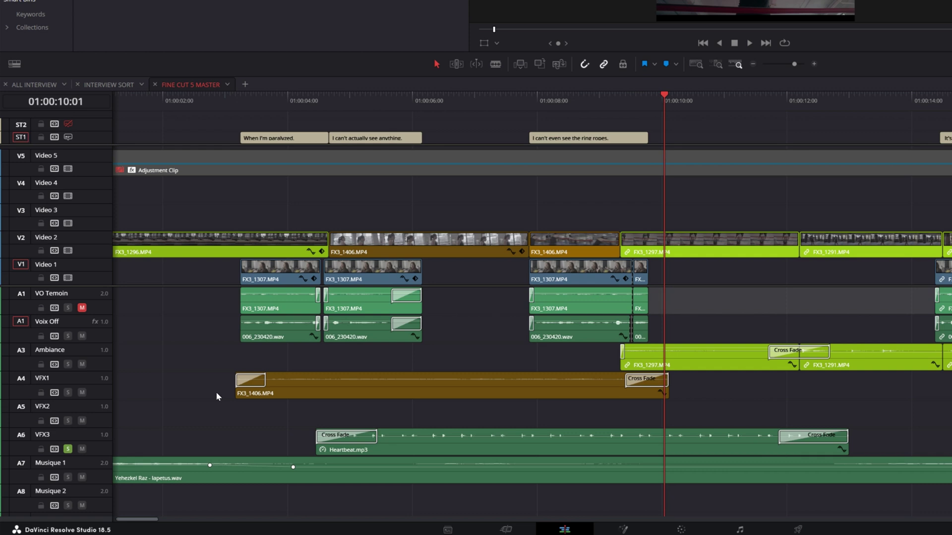
Examine the Yehezkel Raz - Iapetus.wav clip on the Musique 1 track across the first 40 seconds.
scroll(217, 397, "down", 1)
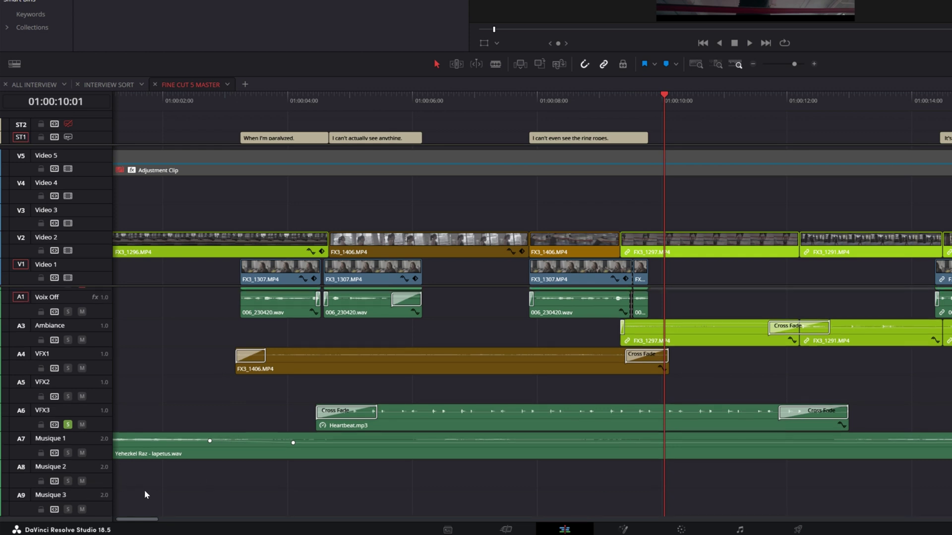
scroll(155, 468, "down", 6)
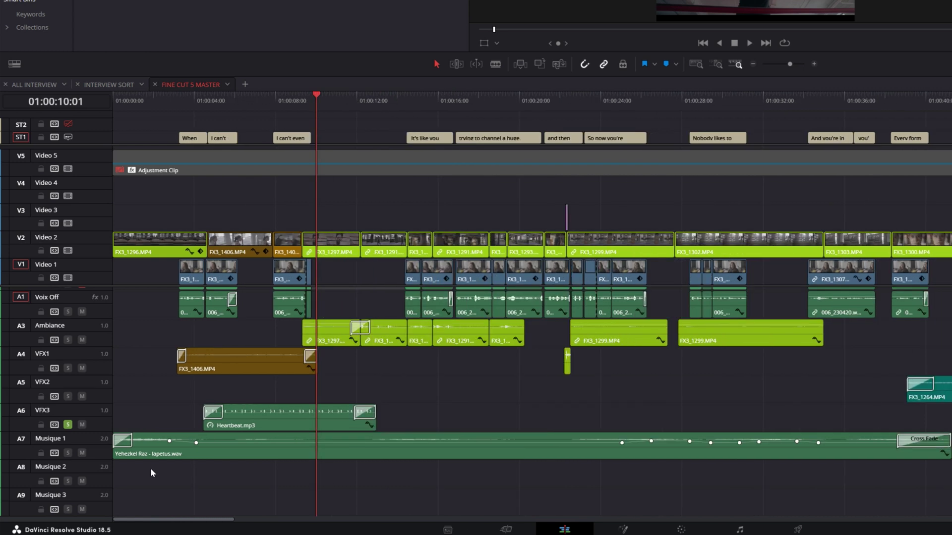